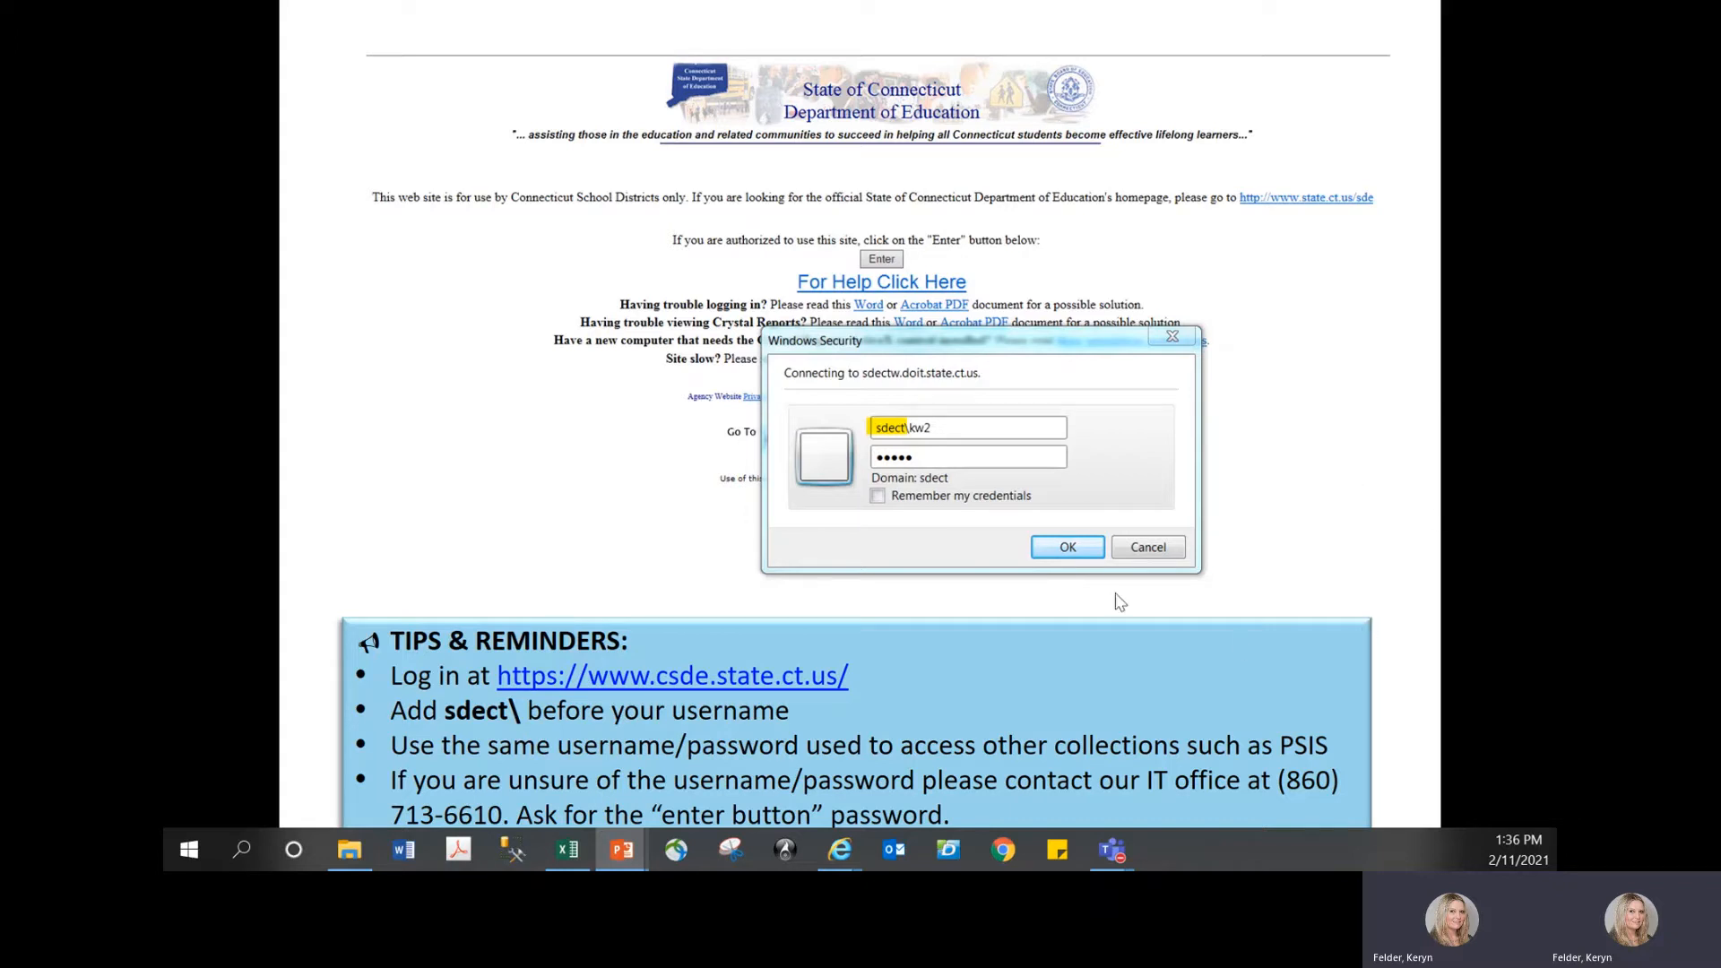
Switch to Internet Explorer and log in to the ED166 Disciplinary Offense Data Collection with the account password.
key(alt+Tab)
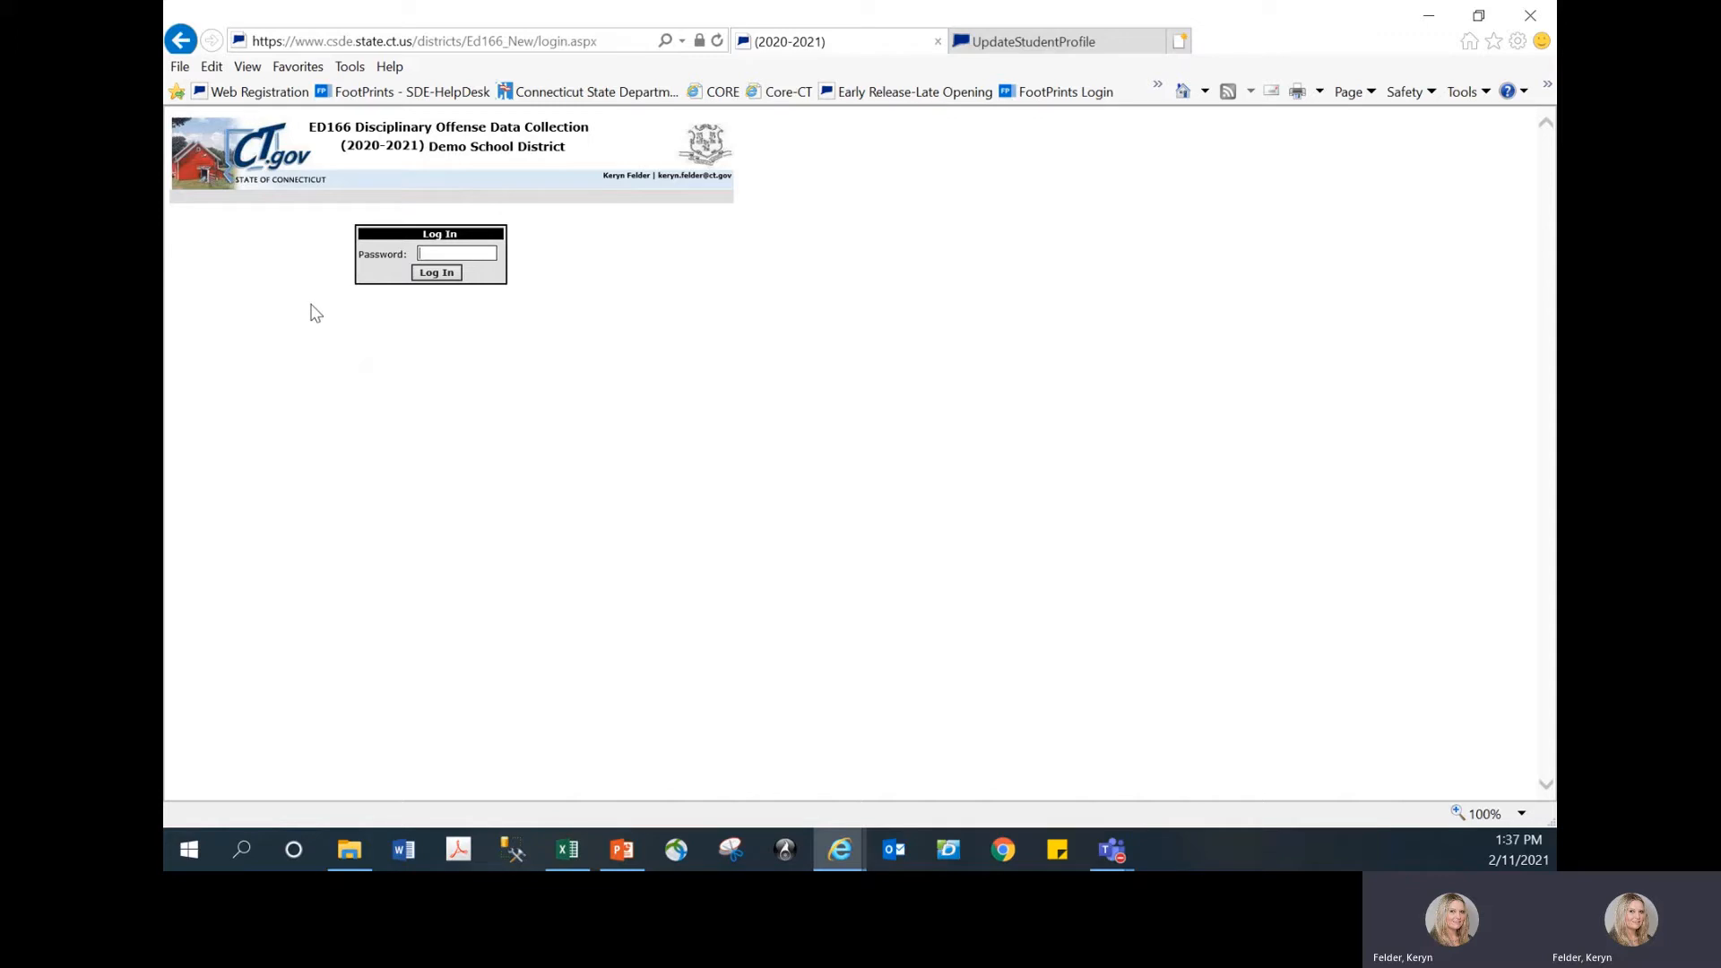
text(••••)
key(Return)
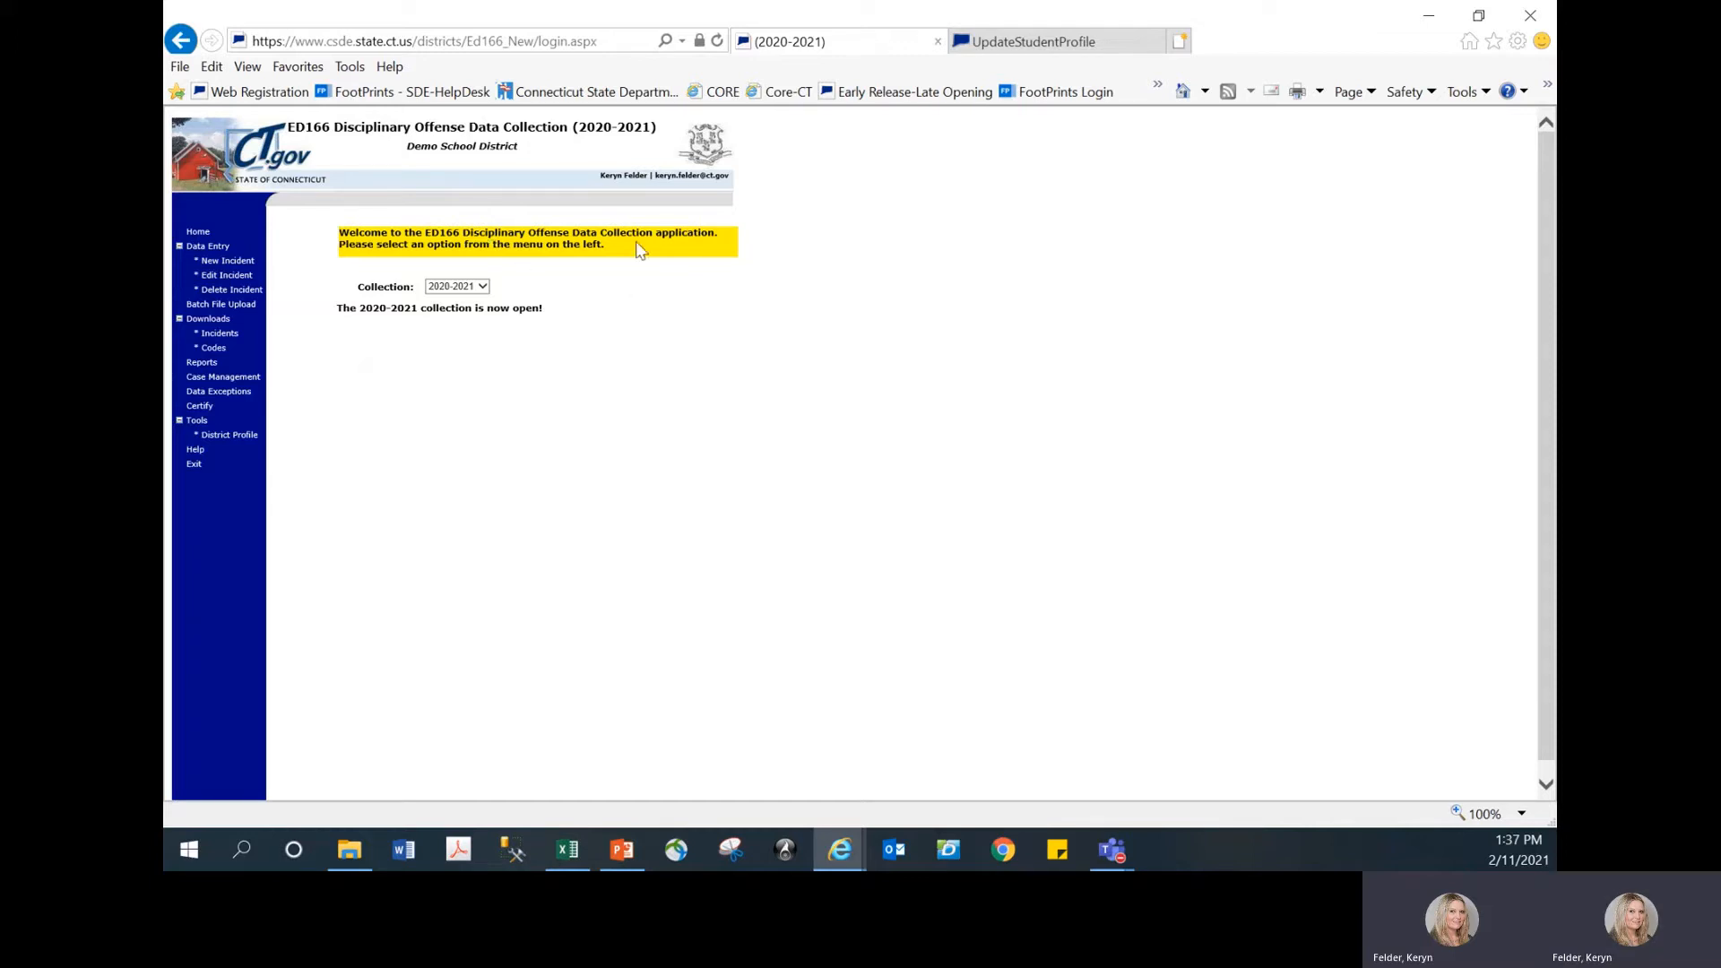
Look through the available collection years, keeping 2020-2021, and open the district profile.
click(482, 286)
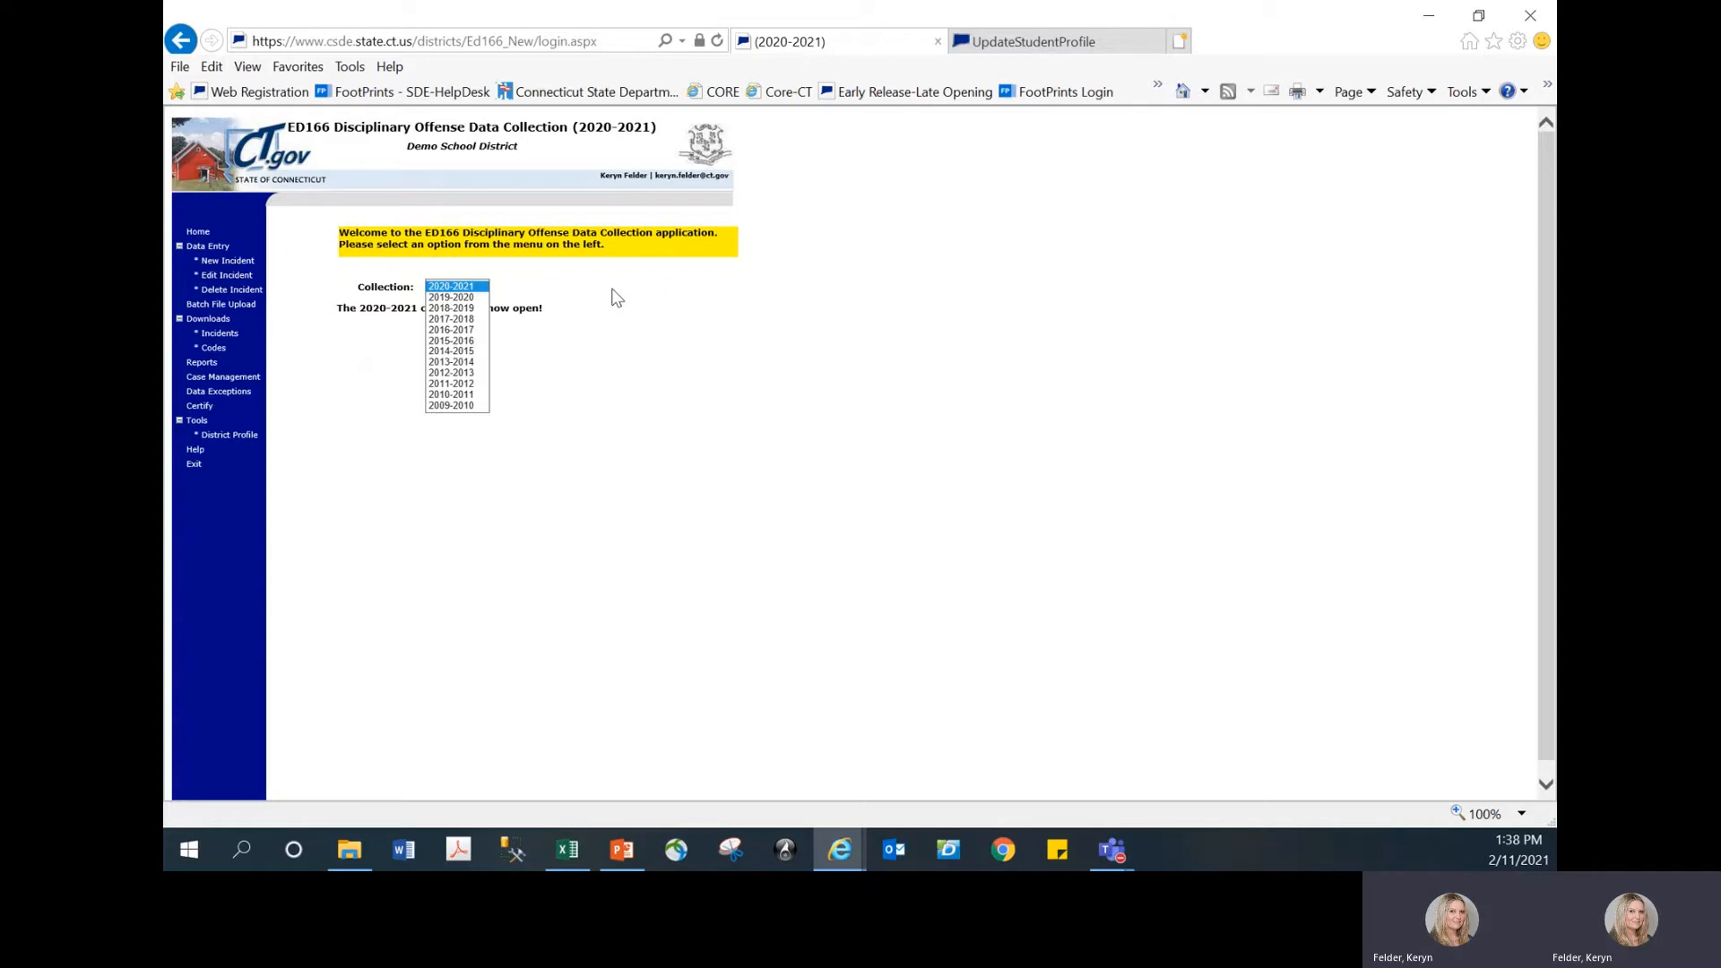
click(616, 297)
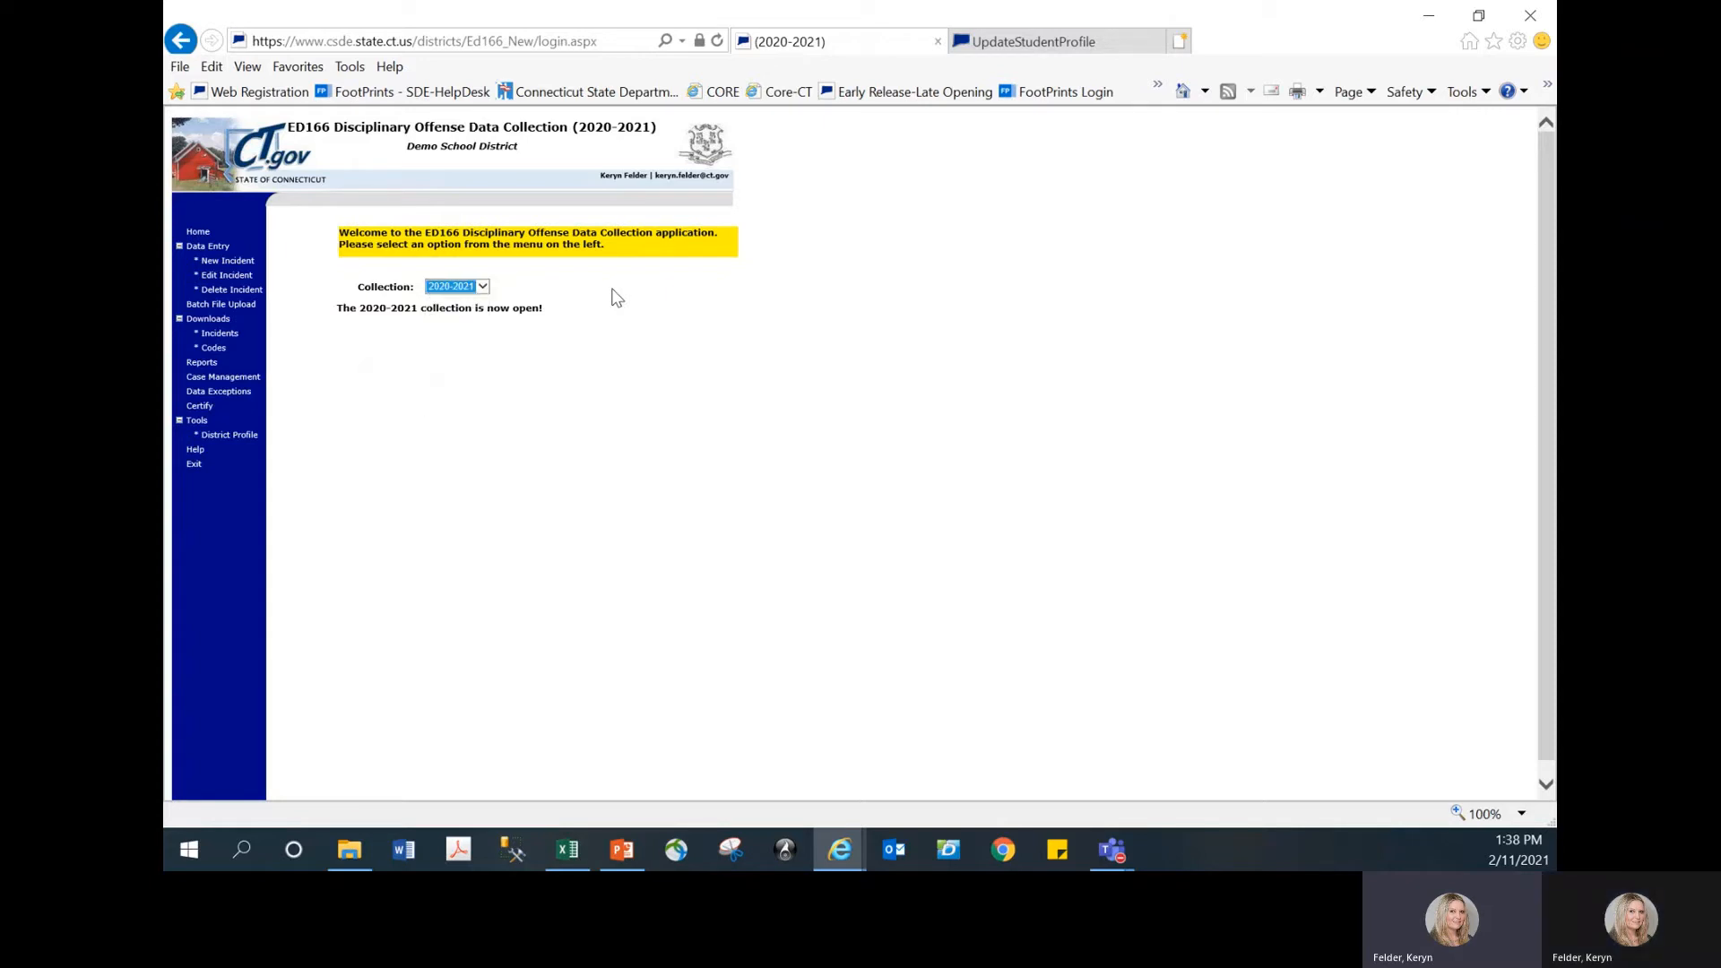
click(595, 315)
click(217, 438)
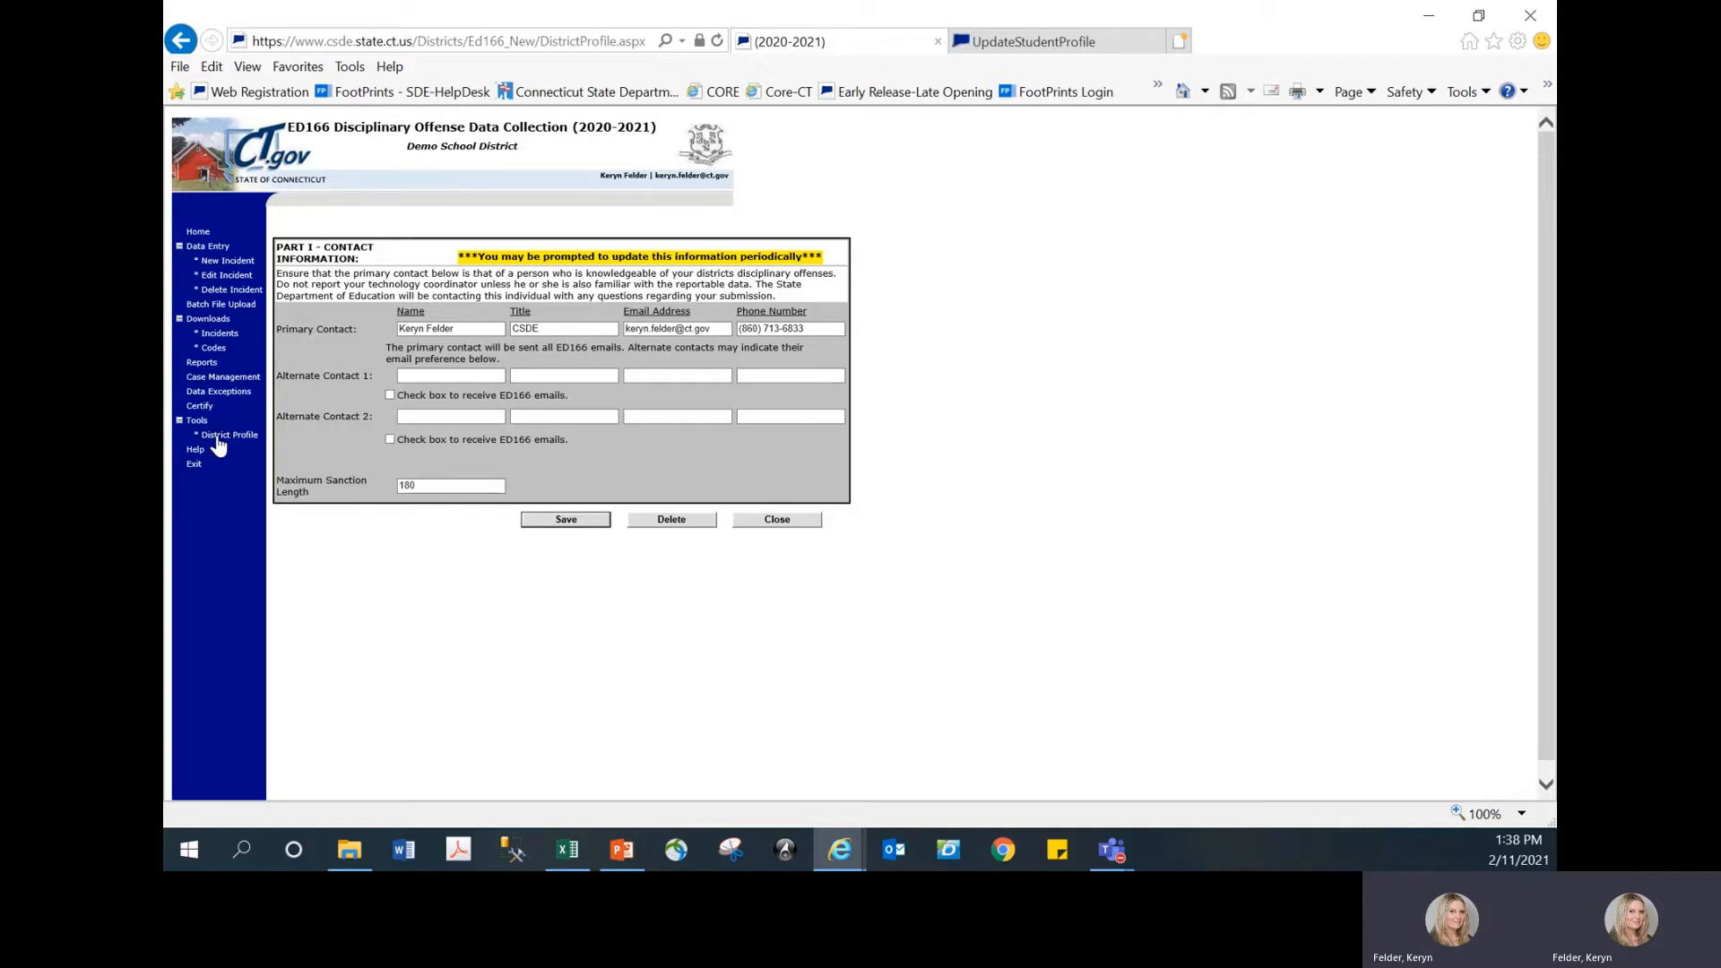
For a new incident dated 10/01/2020, search for the student by last name.
click(226, 261)
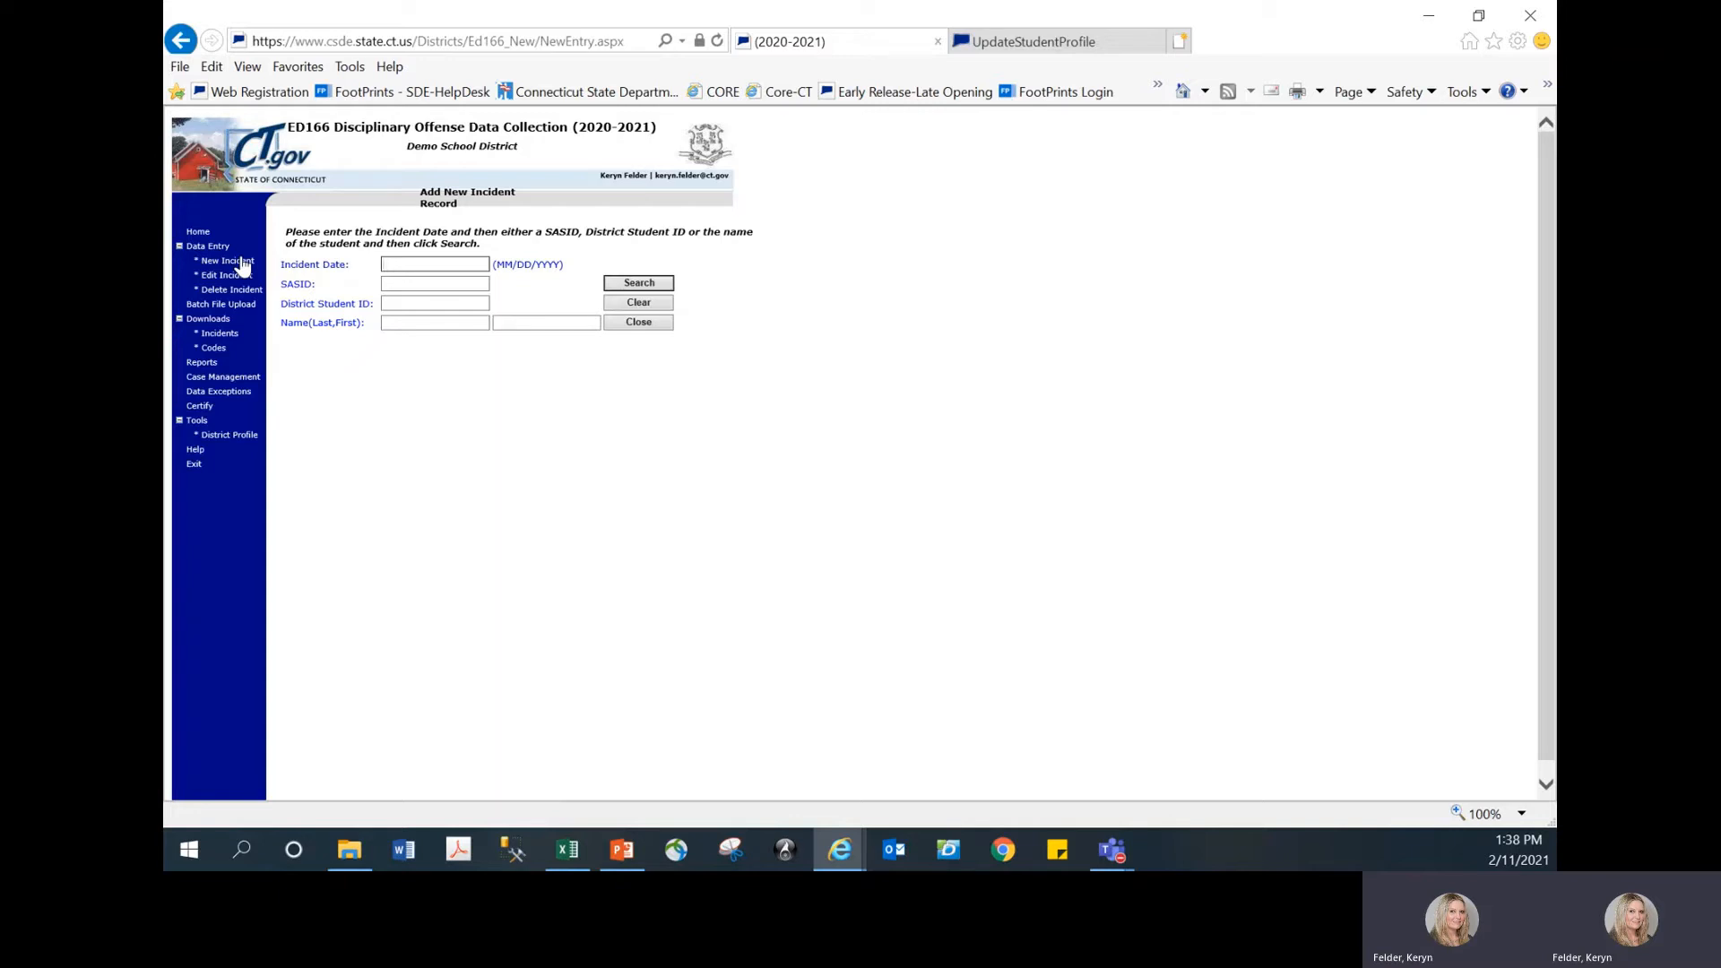
click(445, 261)
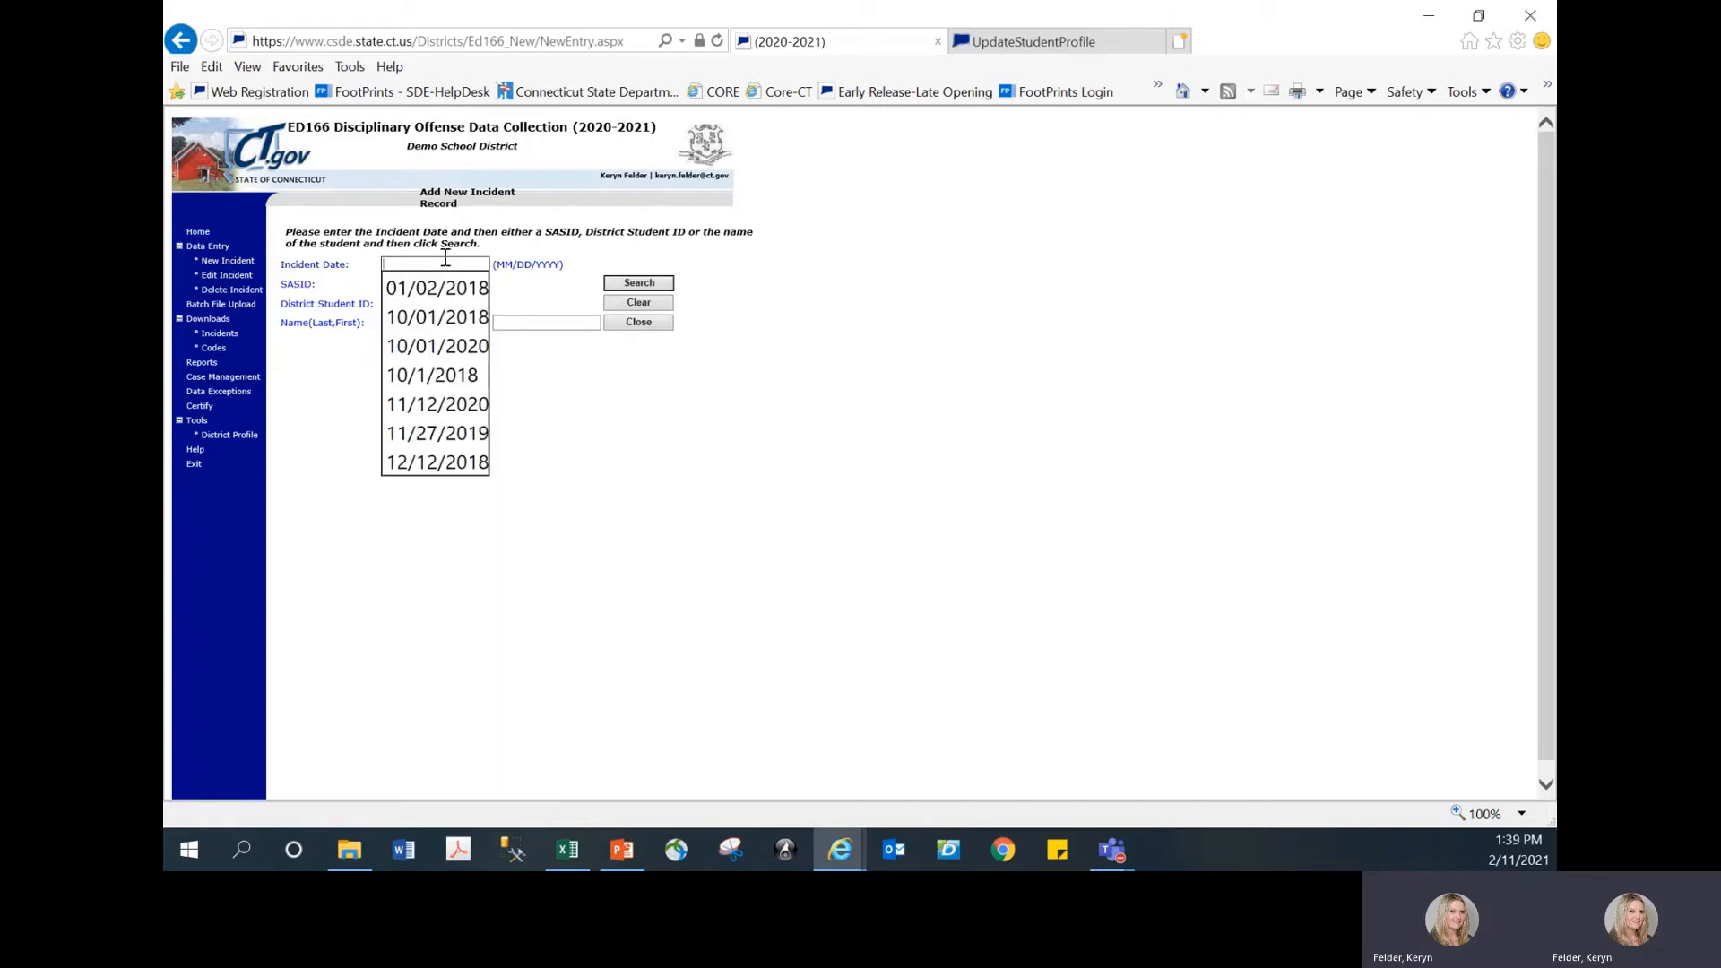
text(10/01/2020)
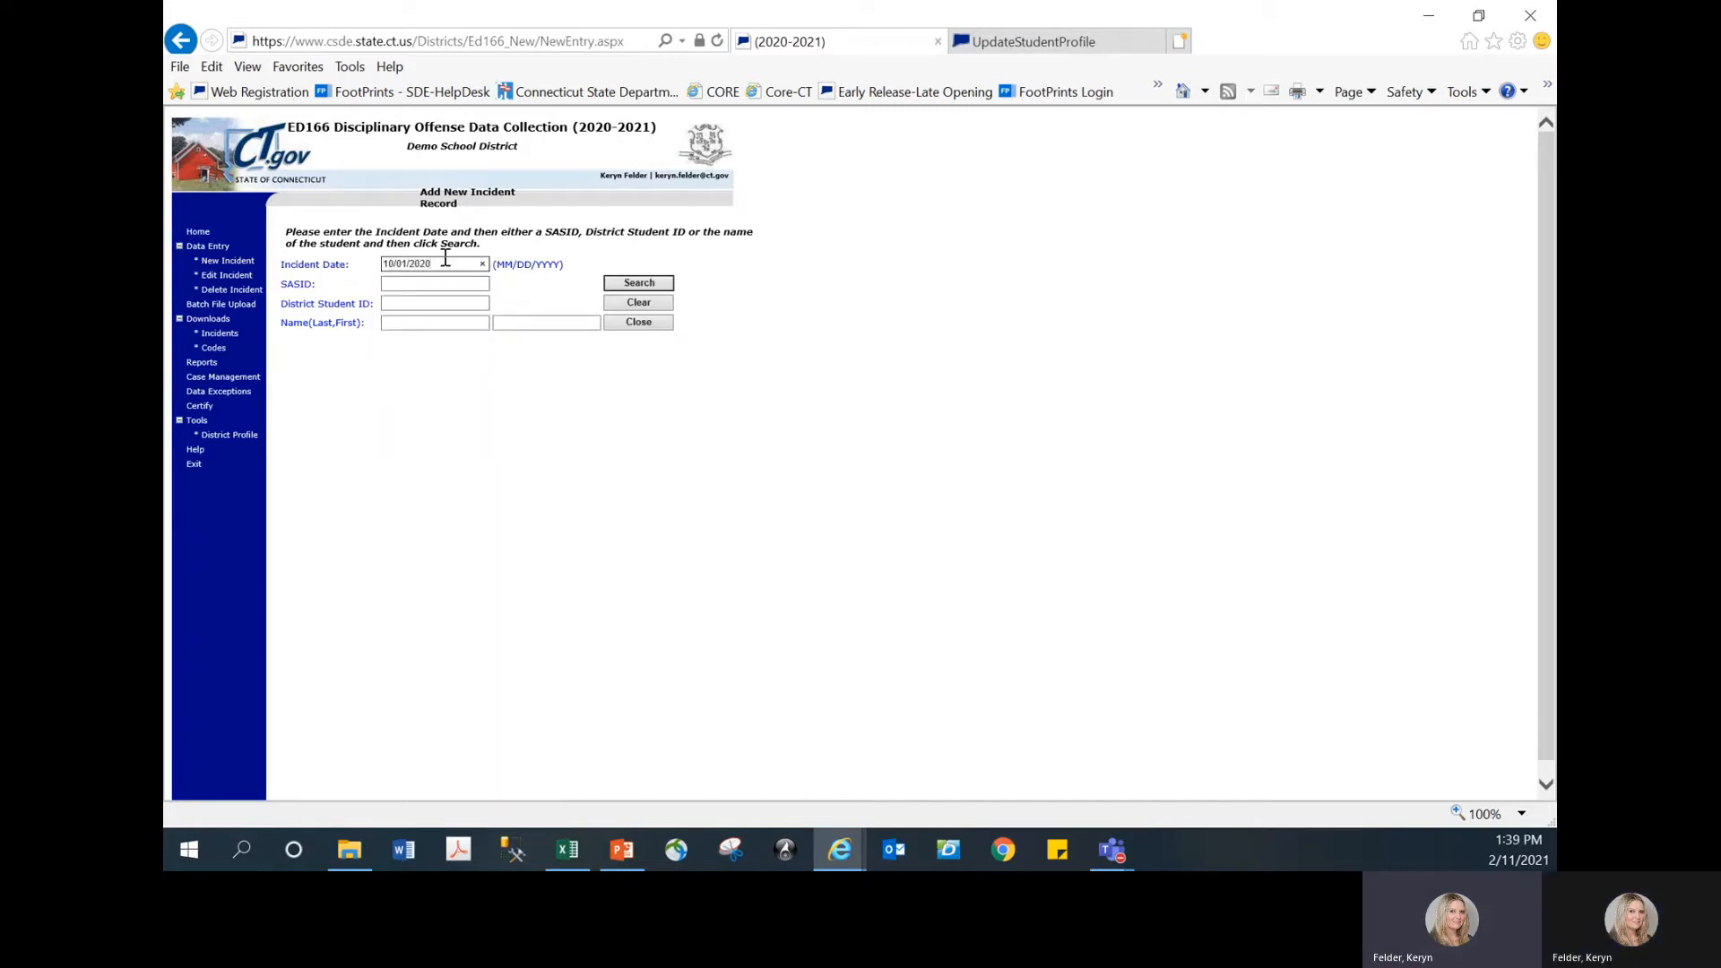
click(431, 322)
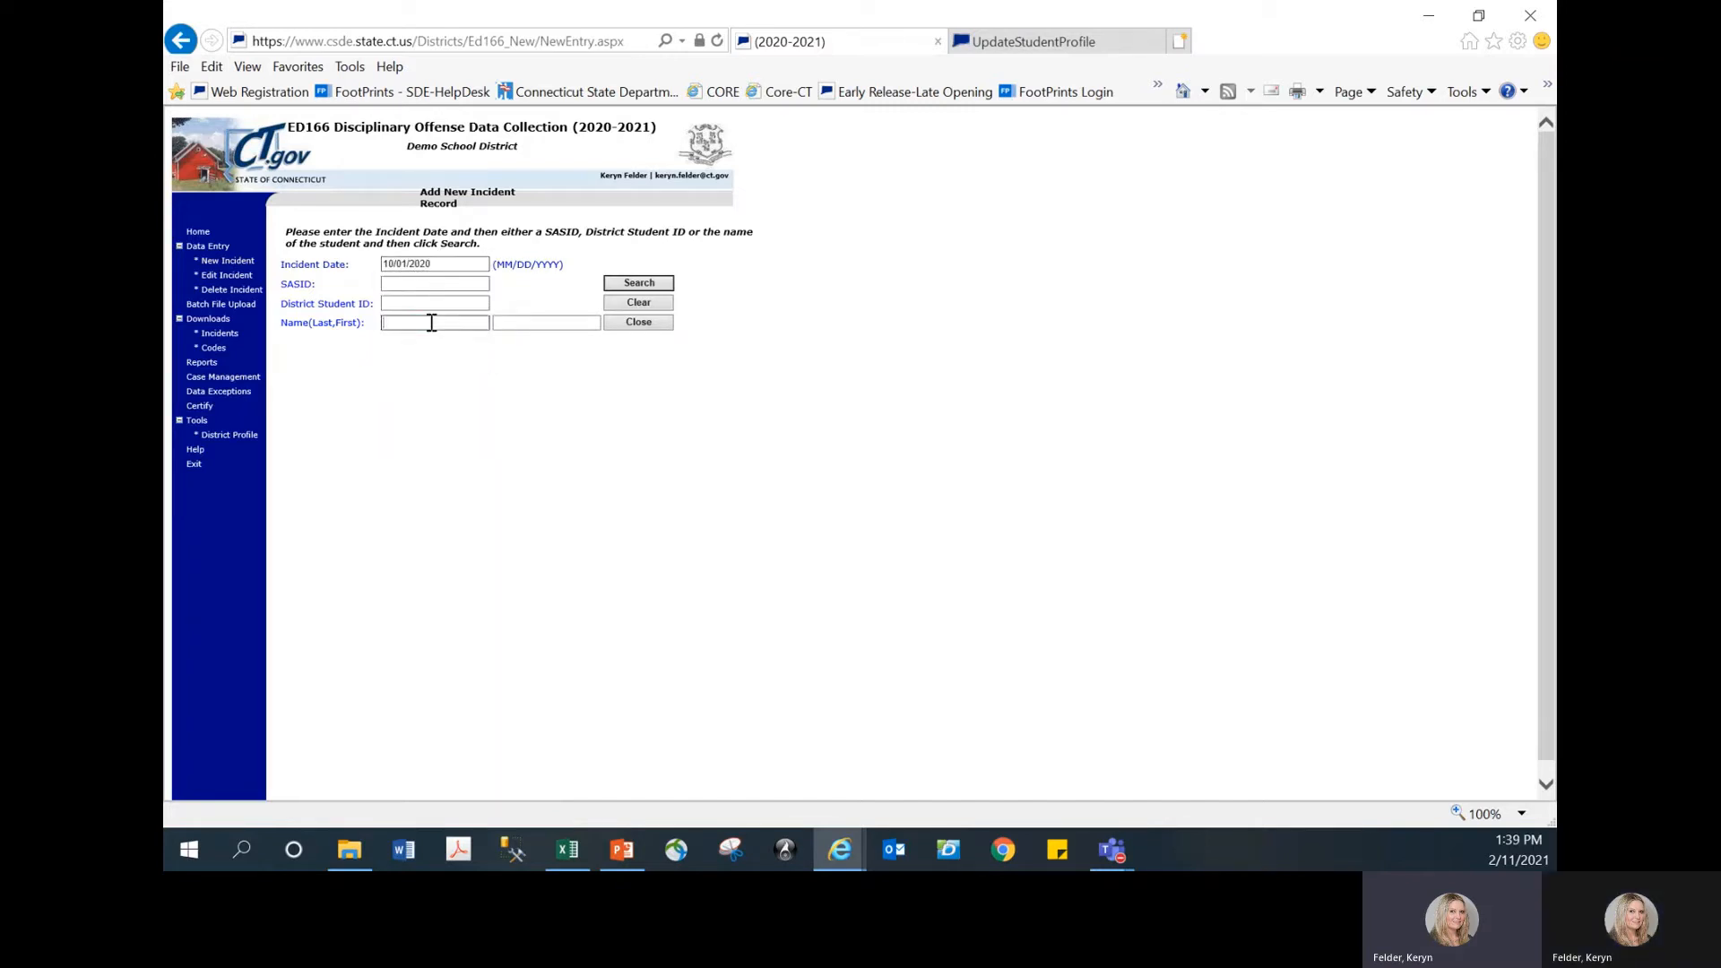
text(smurf)
key(Return)
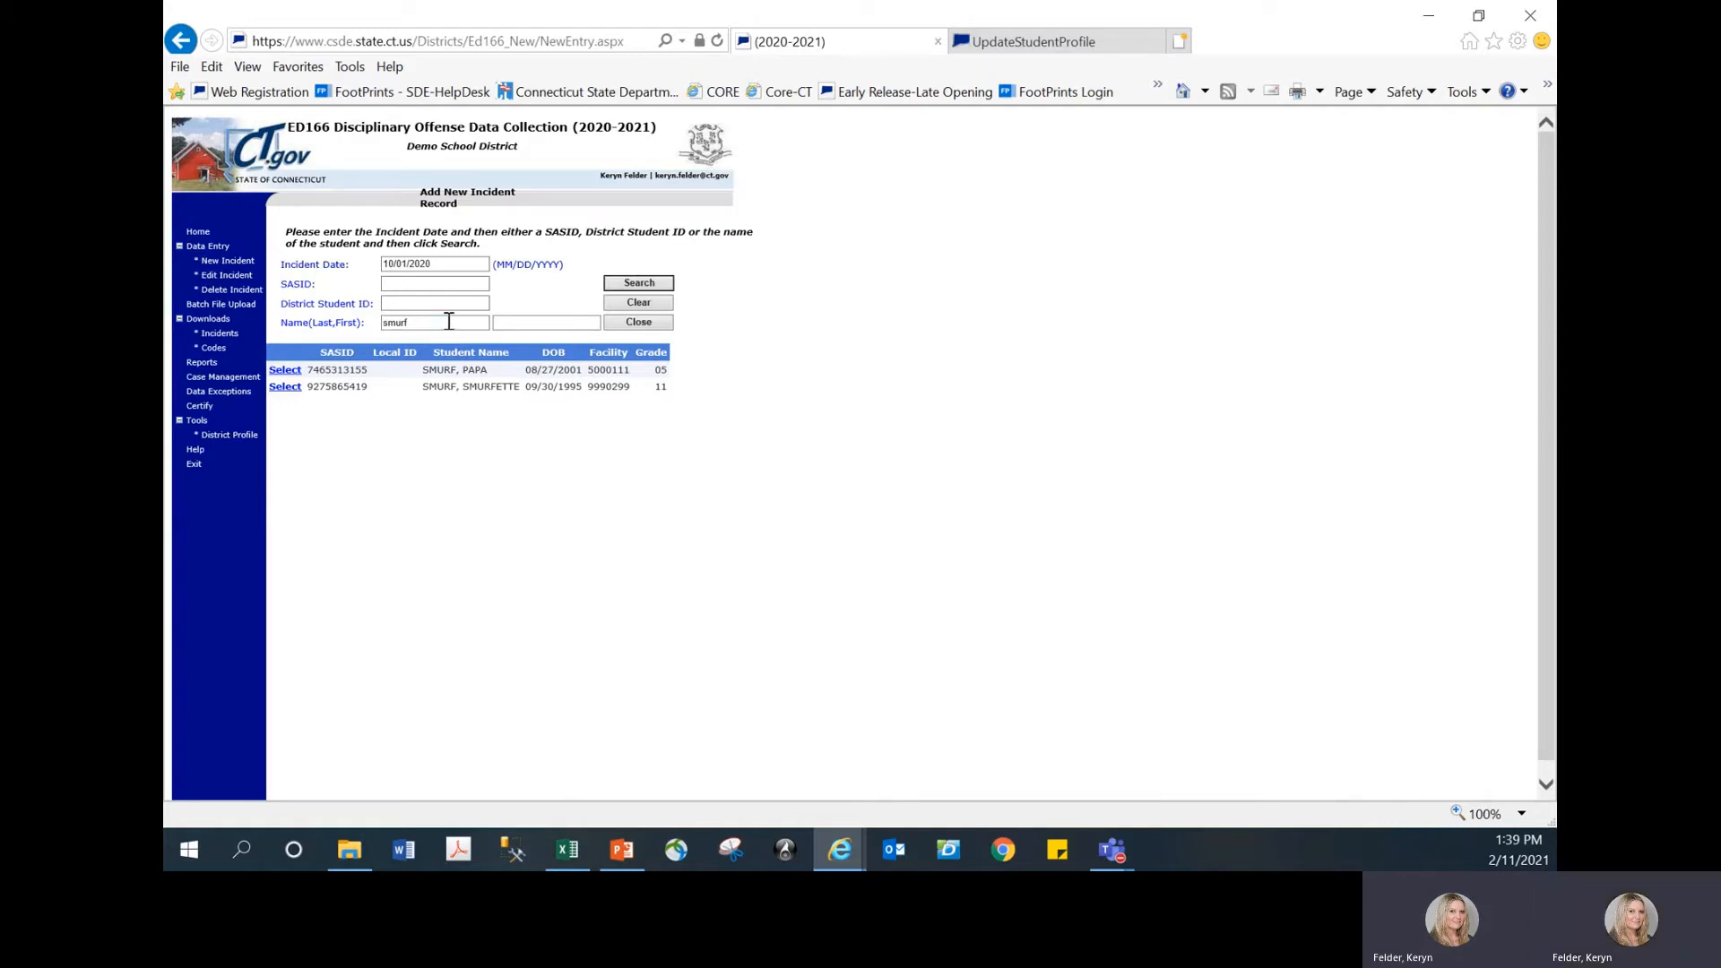
Review the offense record form for the grade 11 student, close it without saving, and open the incident editing page.
click(283, 388)
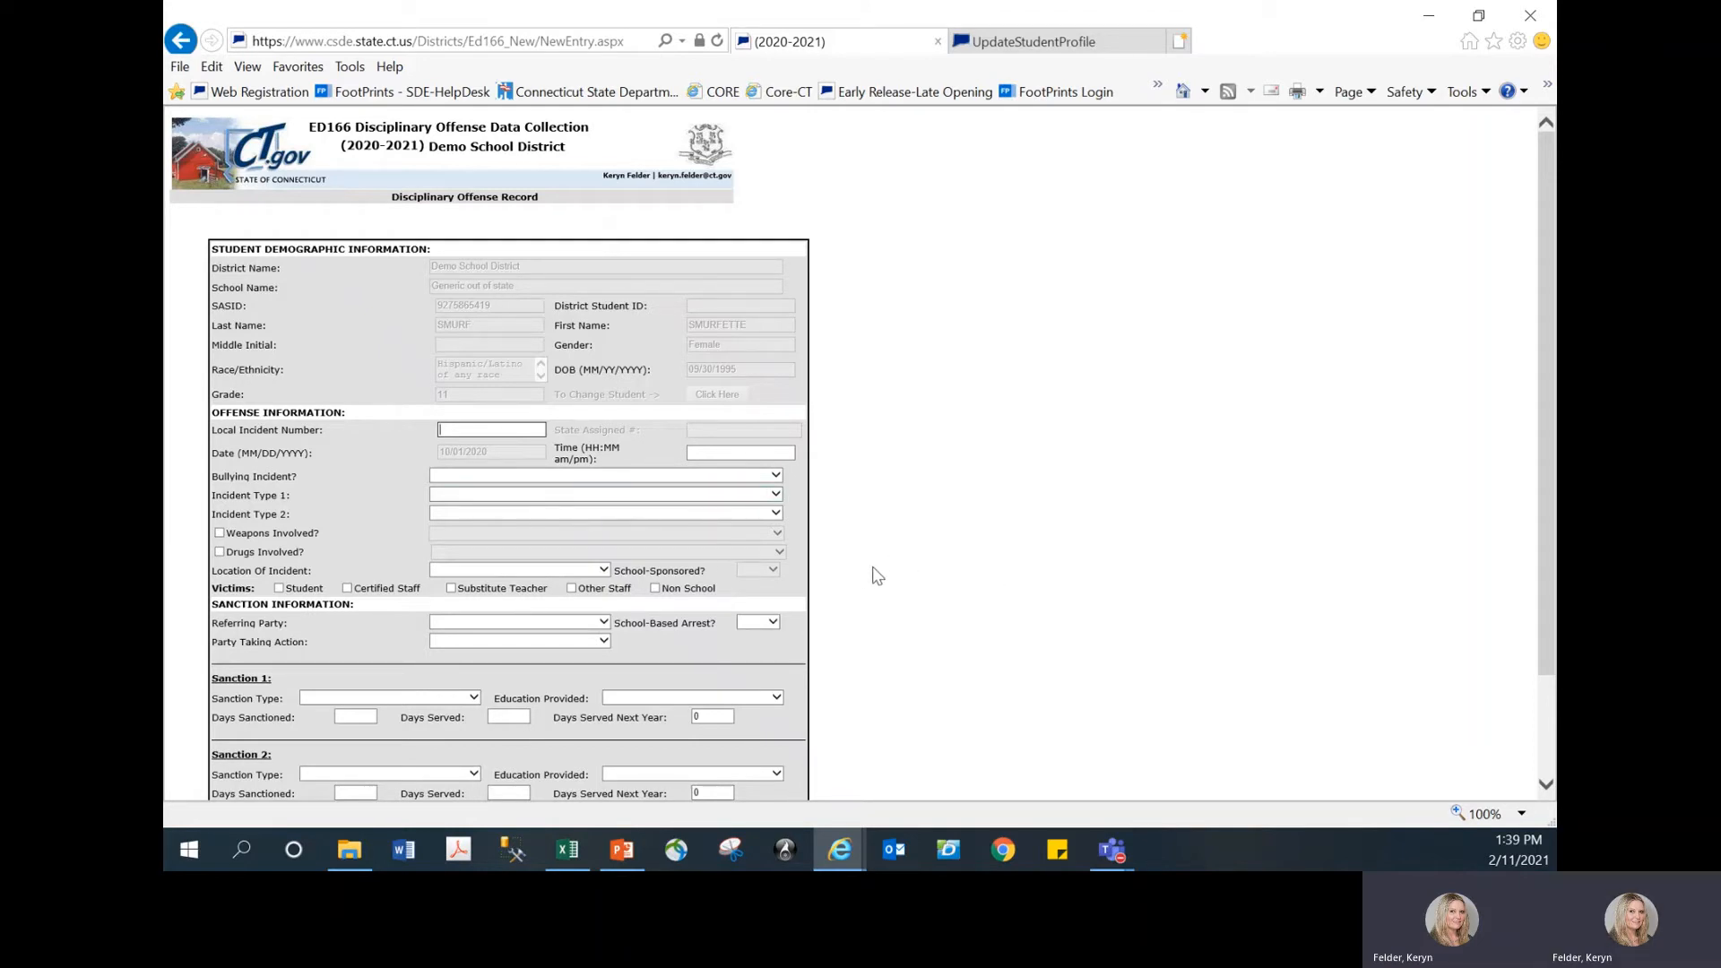
scroll(880, 600, down, 2)
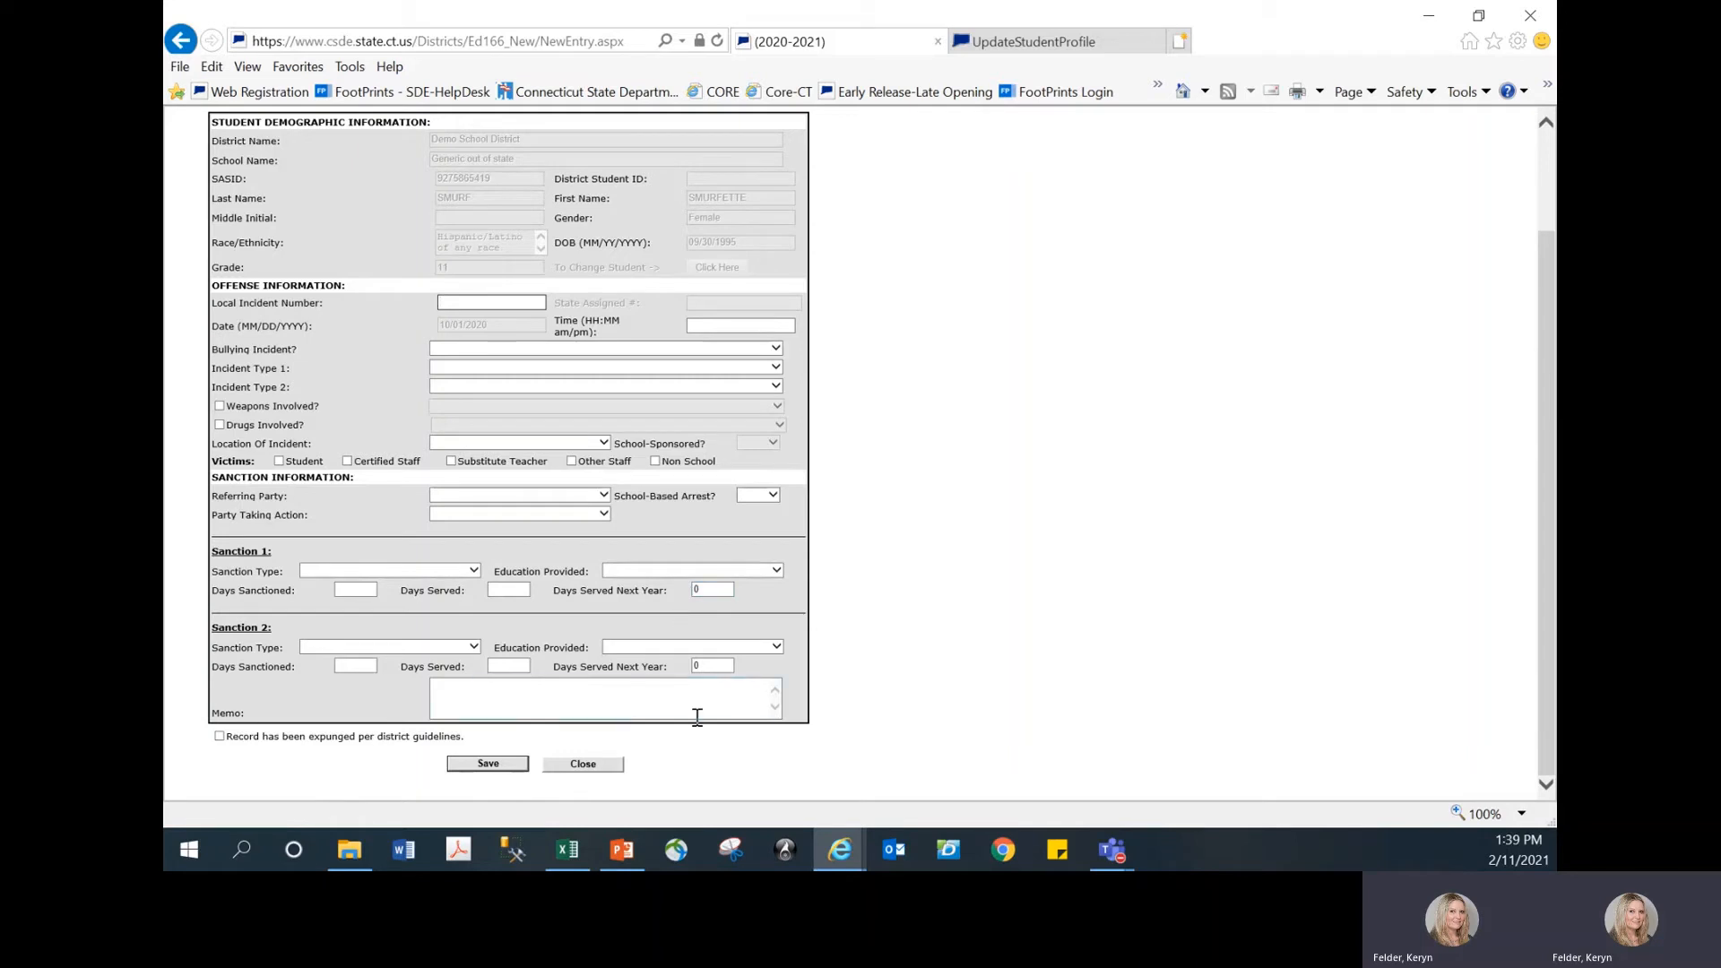
click(582, 764)
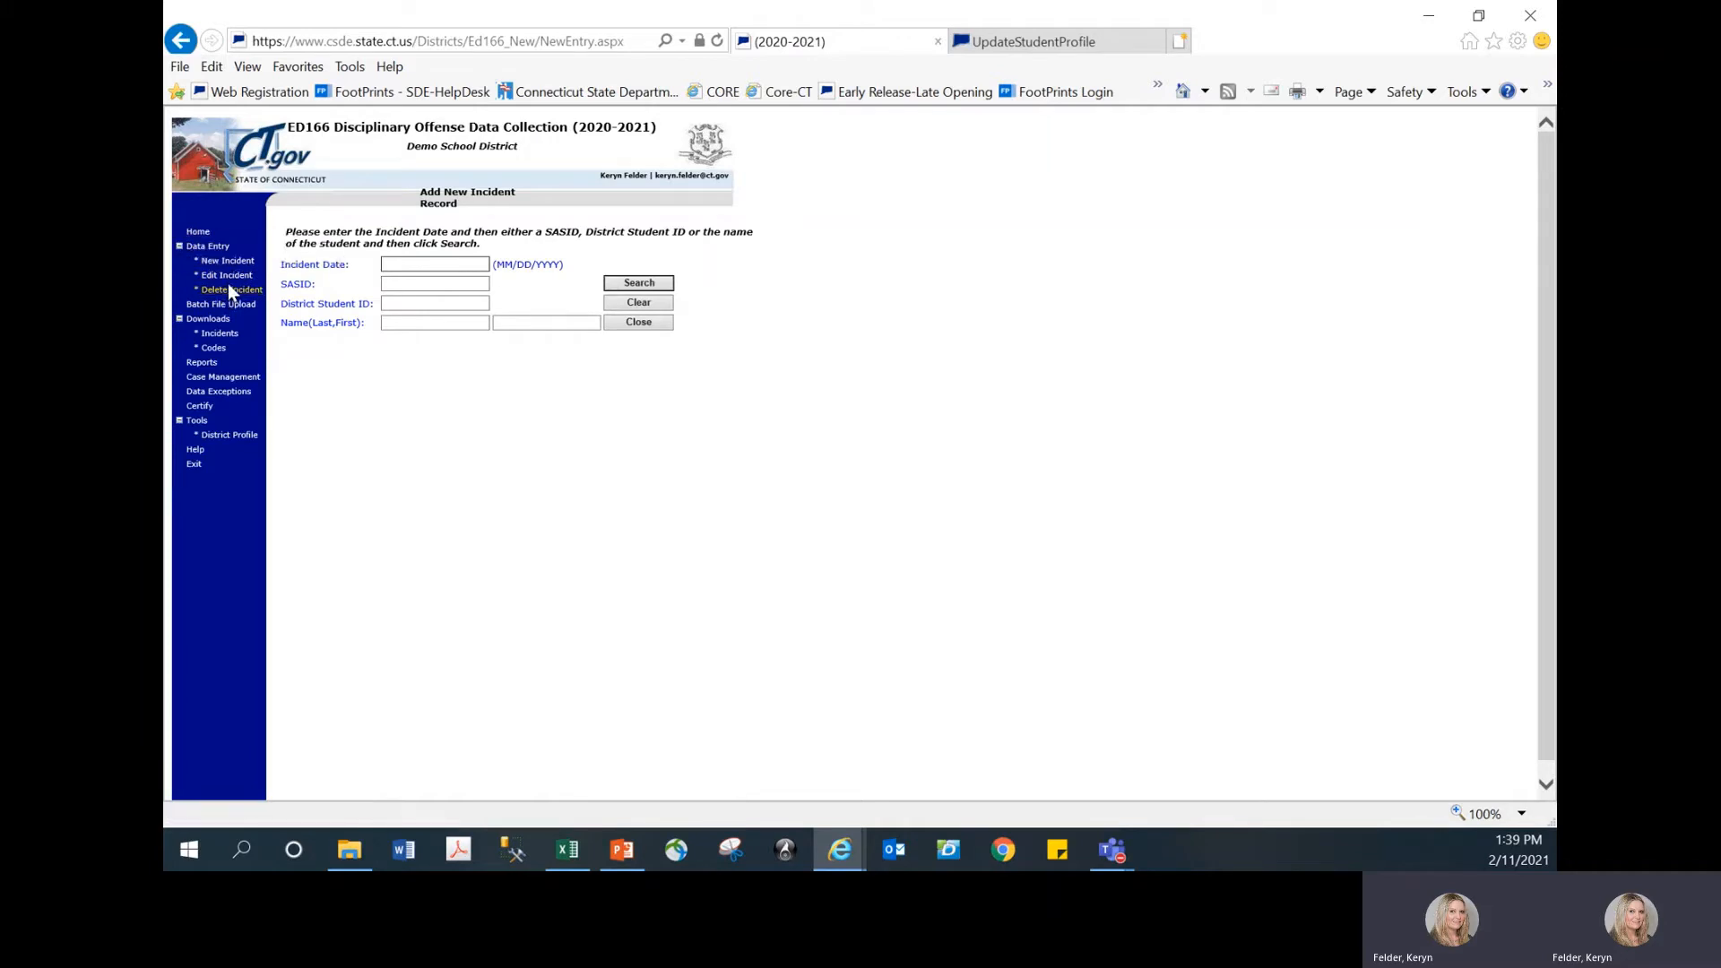
click(227, 276)
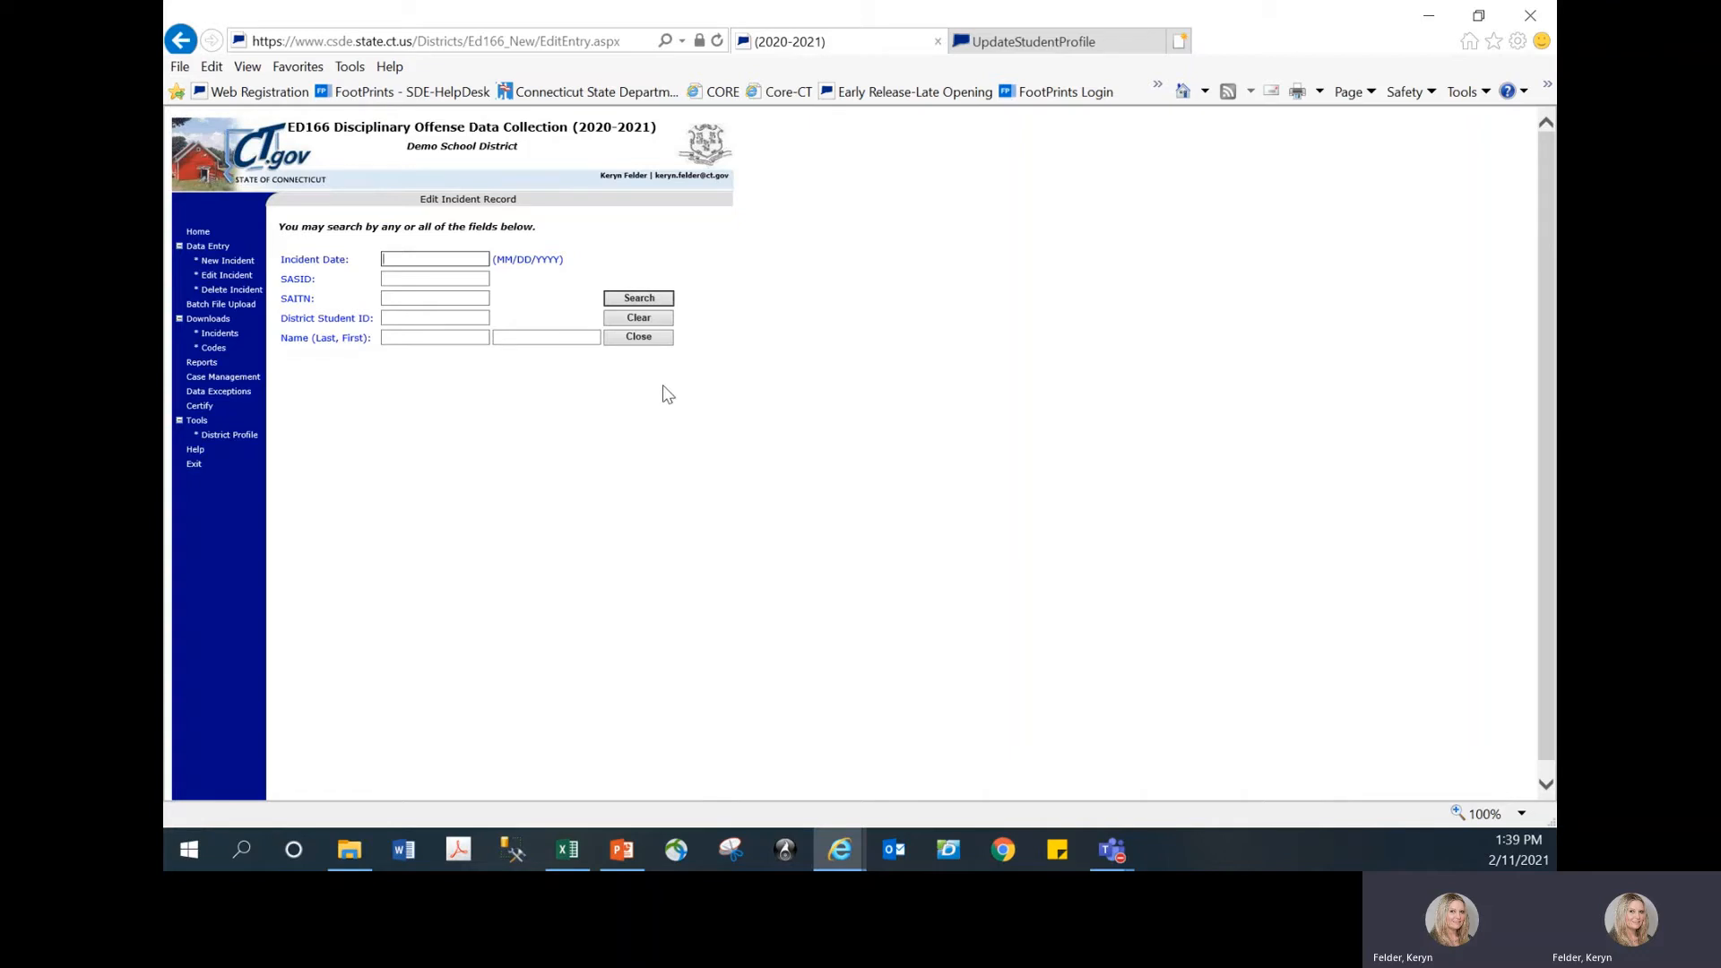
click(234, 306)
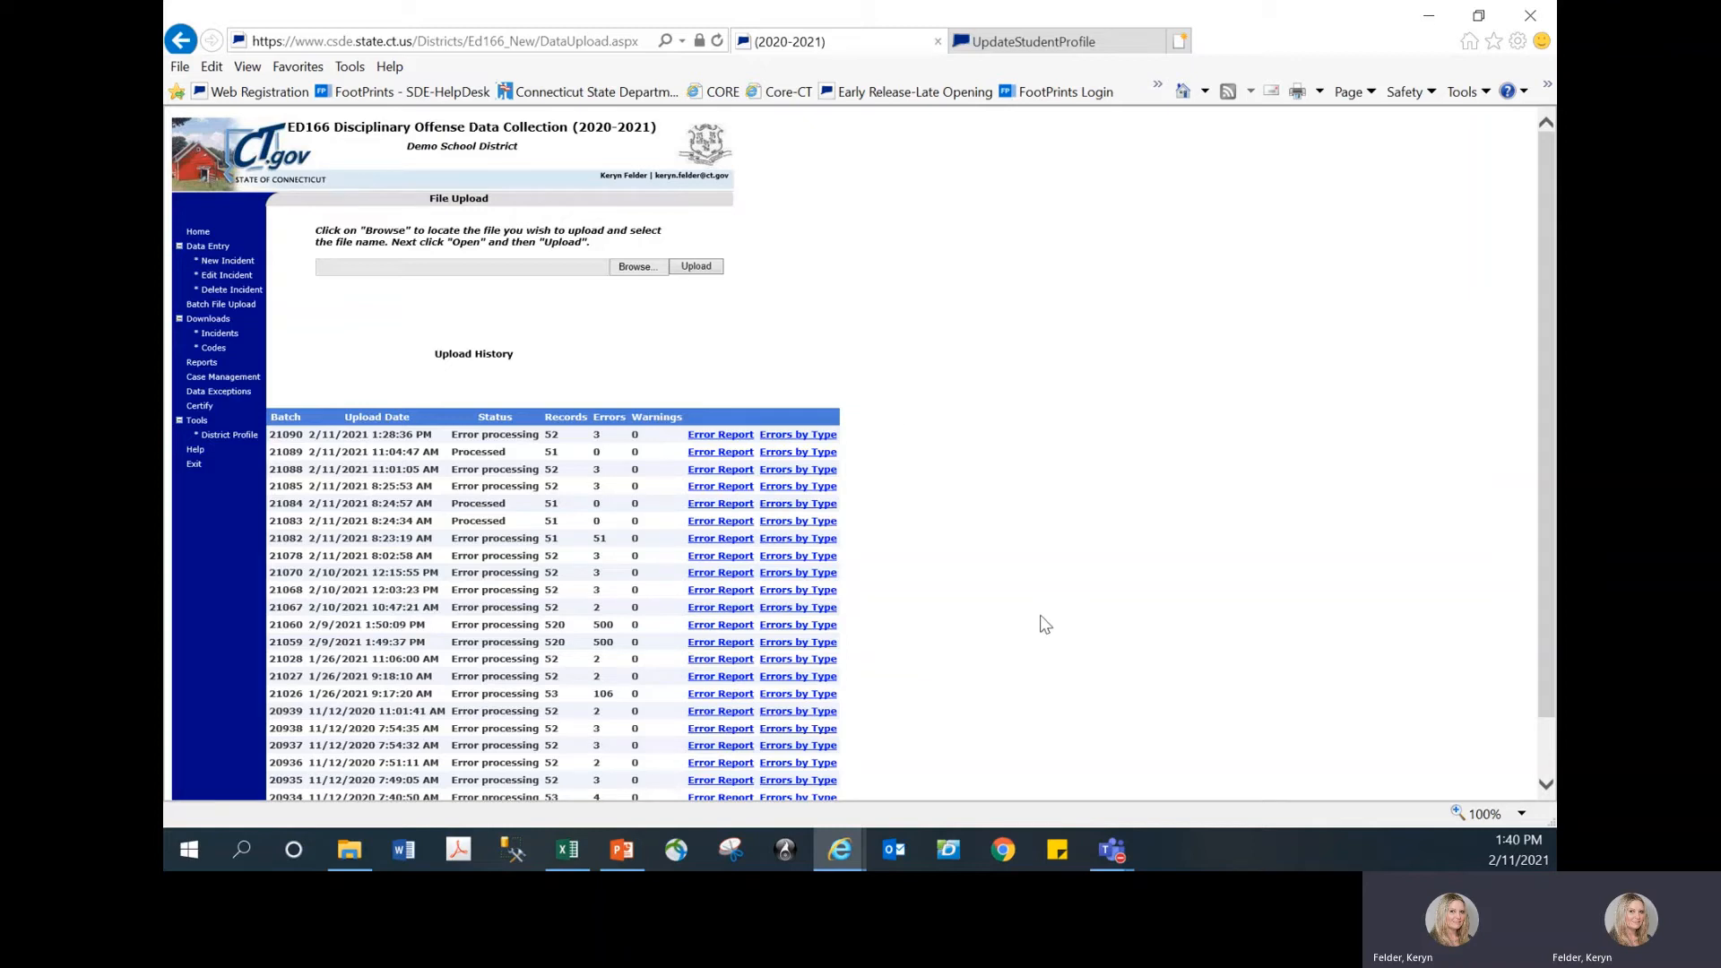
click(625, 269)
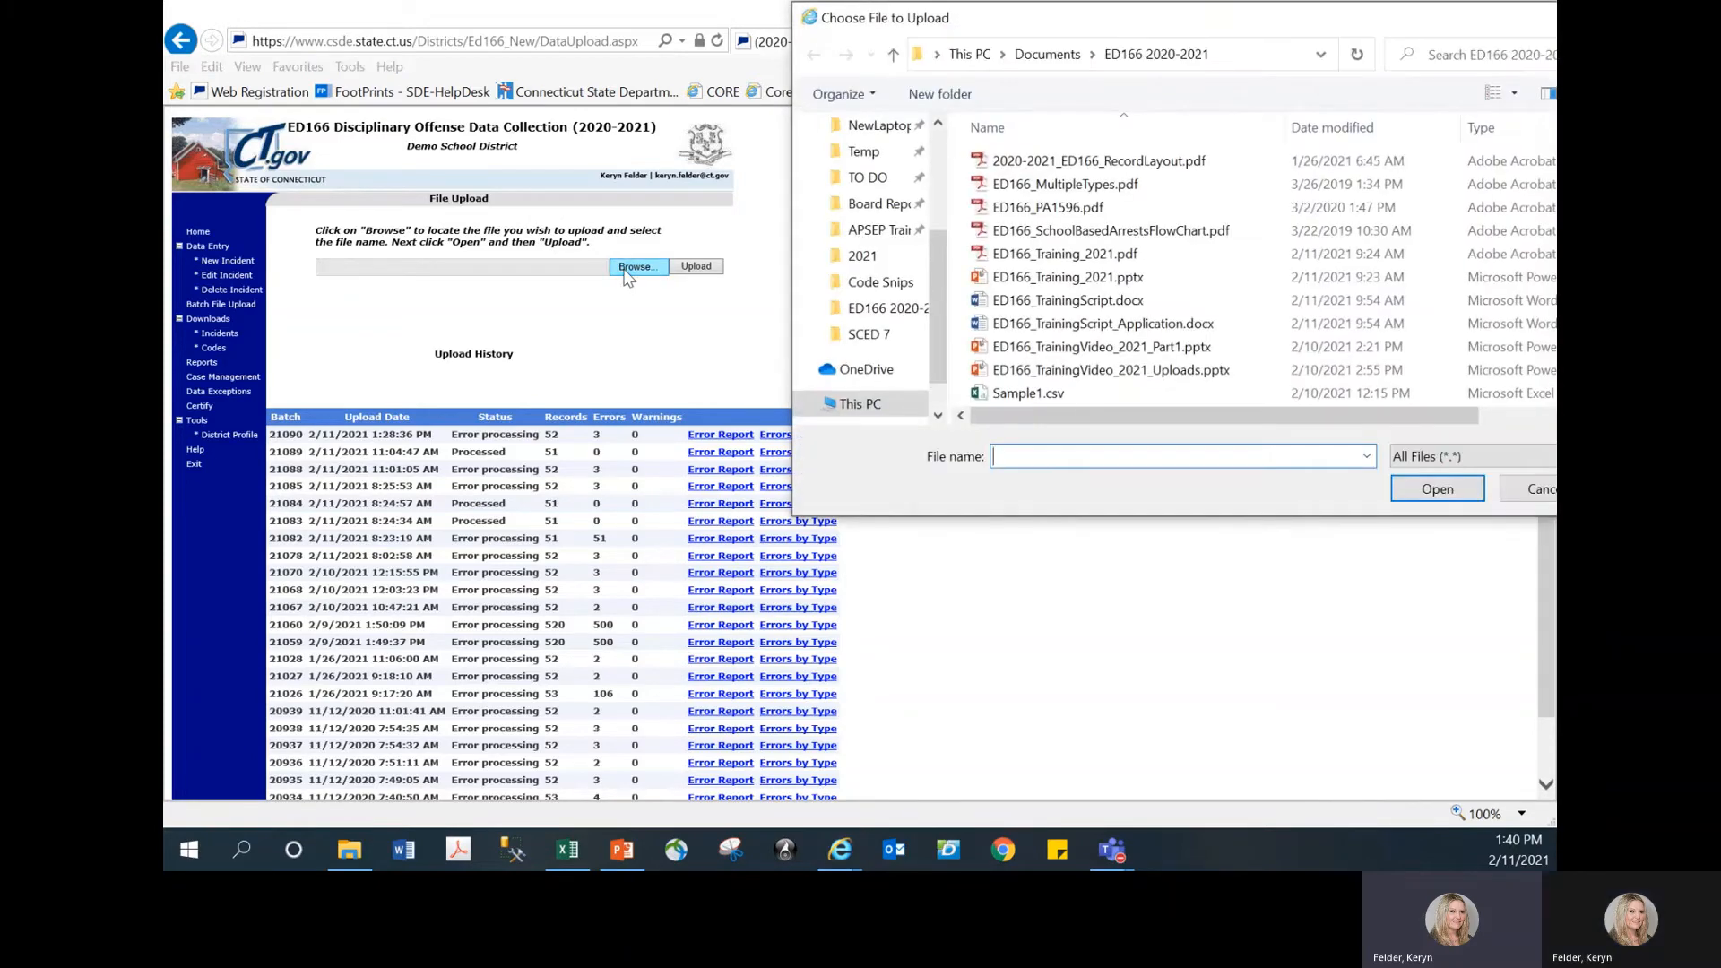
click(1002, 395)
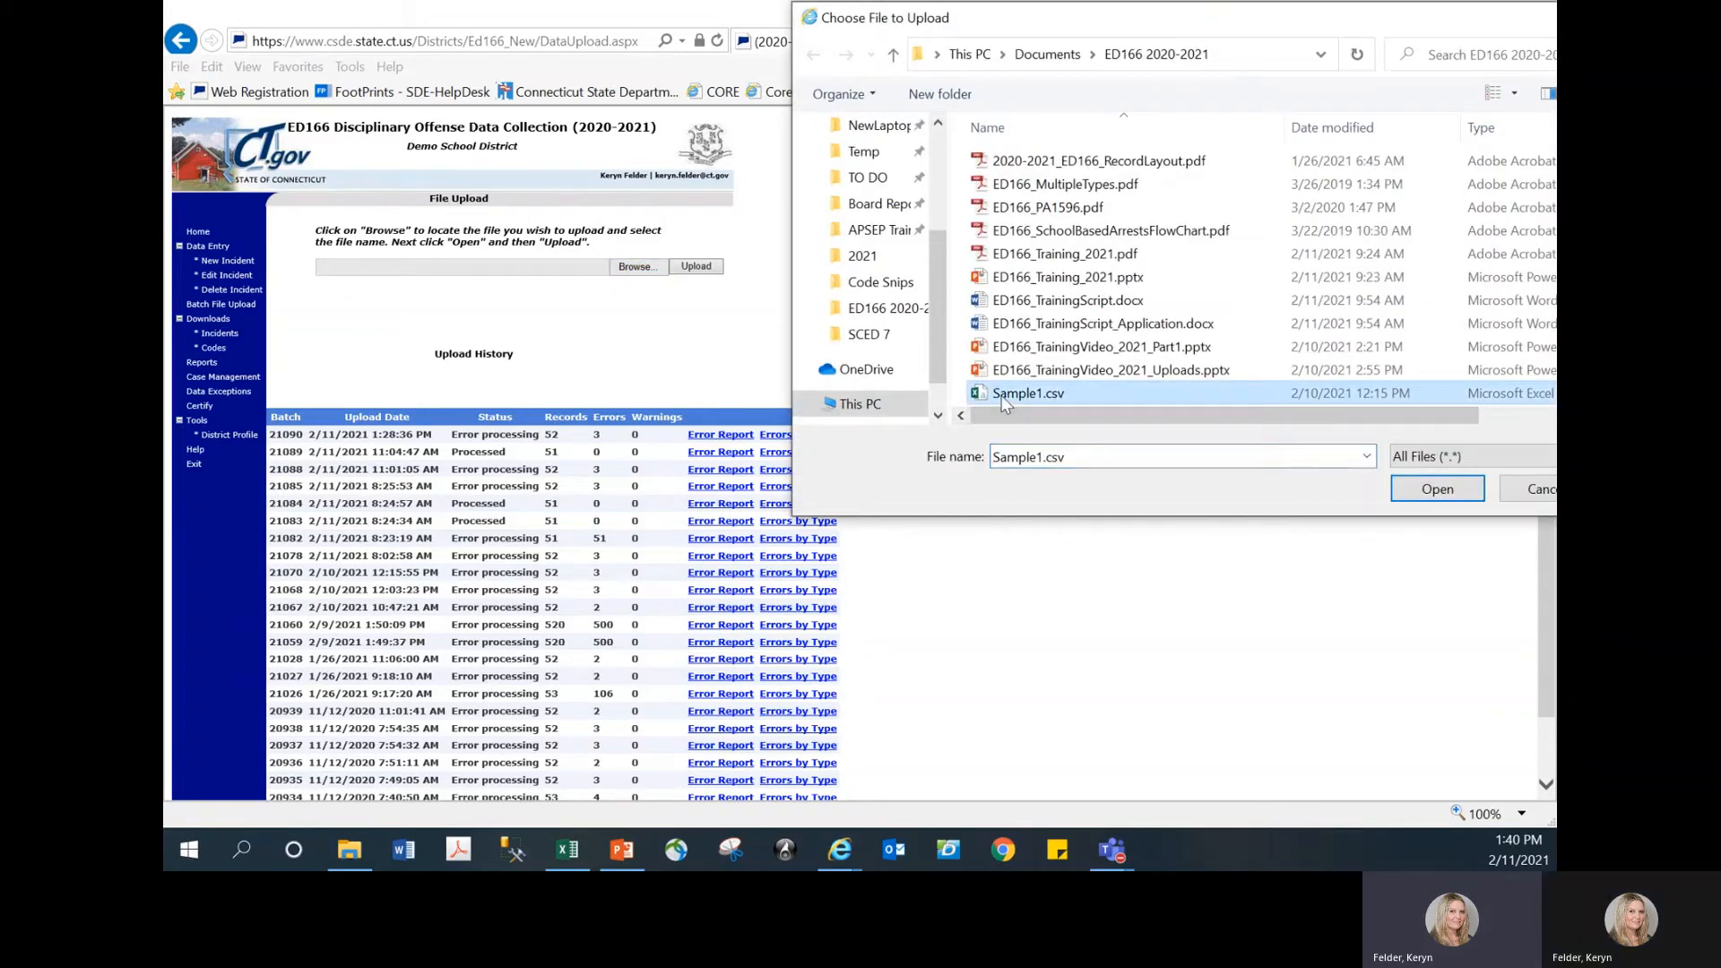
click(1446, 491)
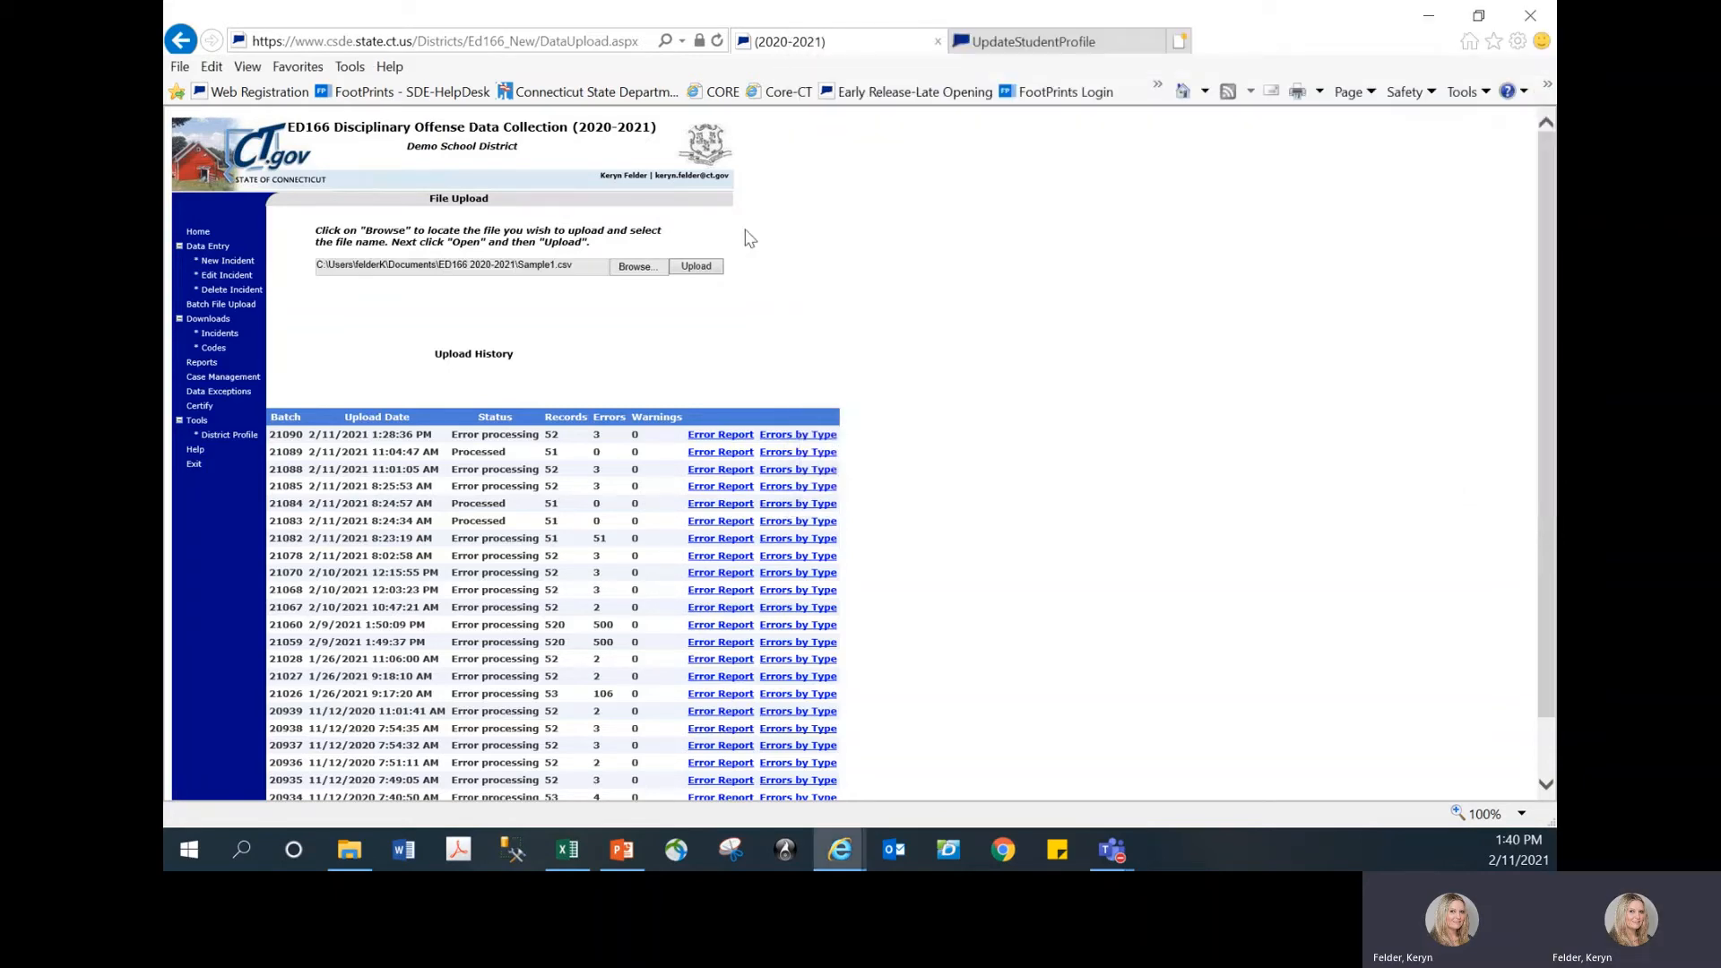
click(686, 268)
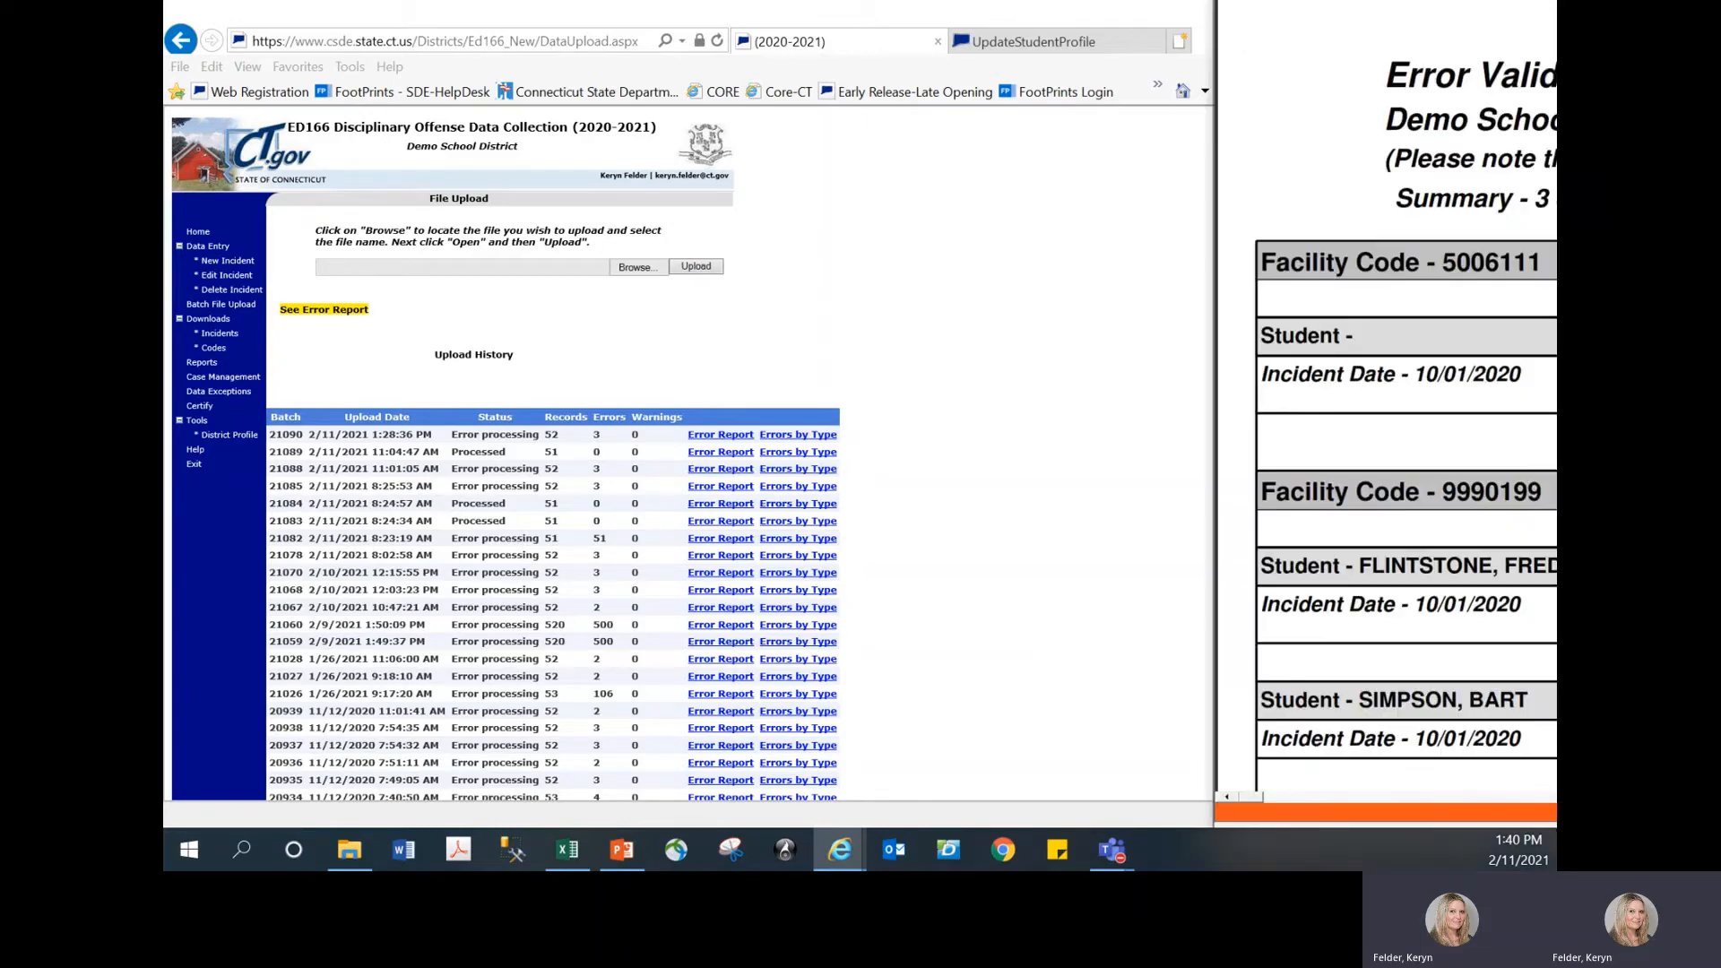
Enlarge the error validation report, read the listed student errors, and minimize it.
drag(1515, 45, 459, 177)
double_click(460, 164)
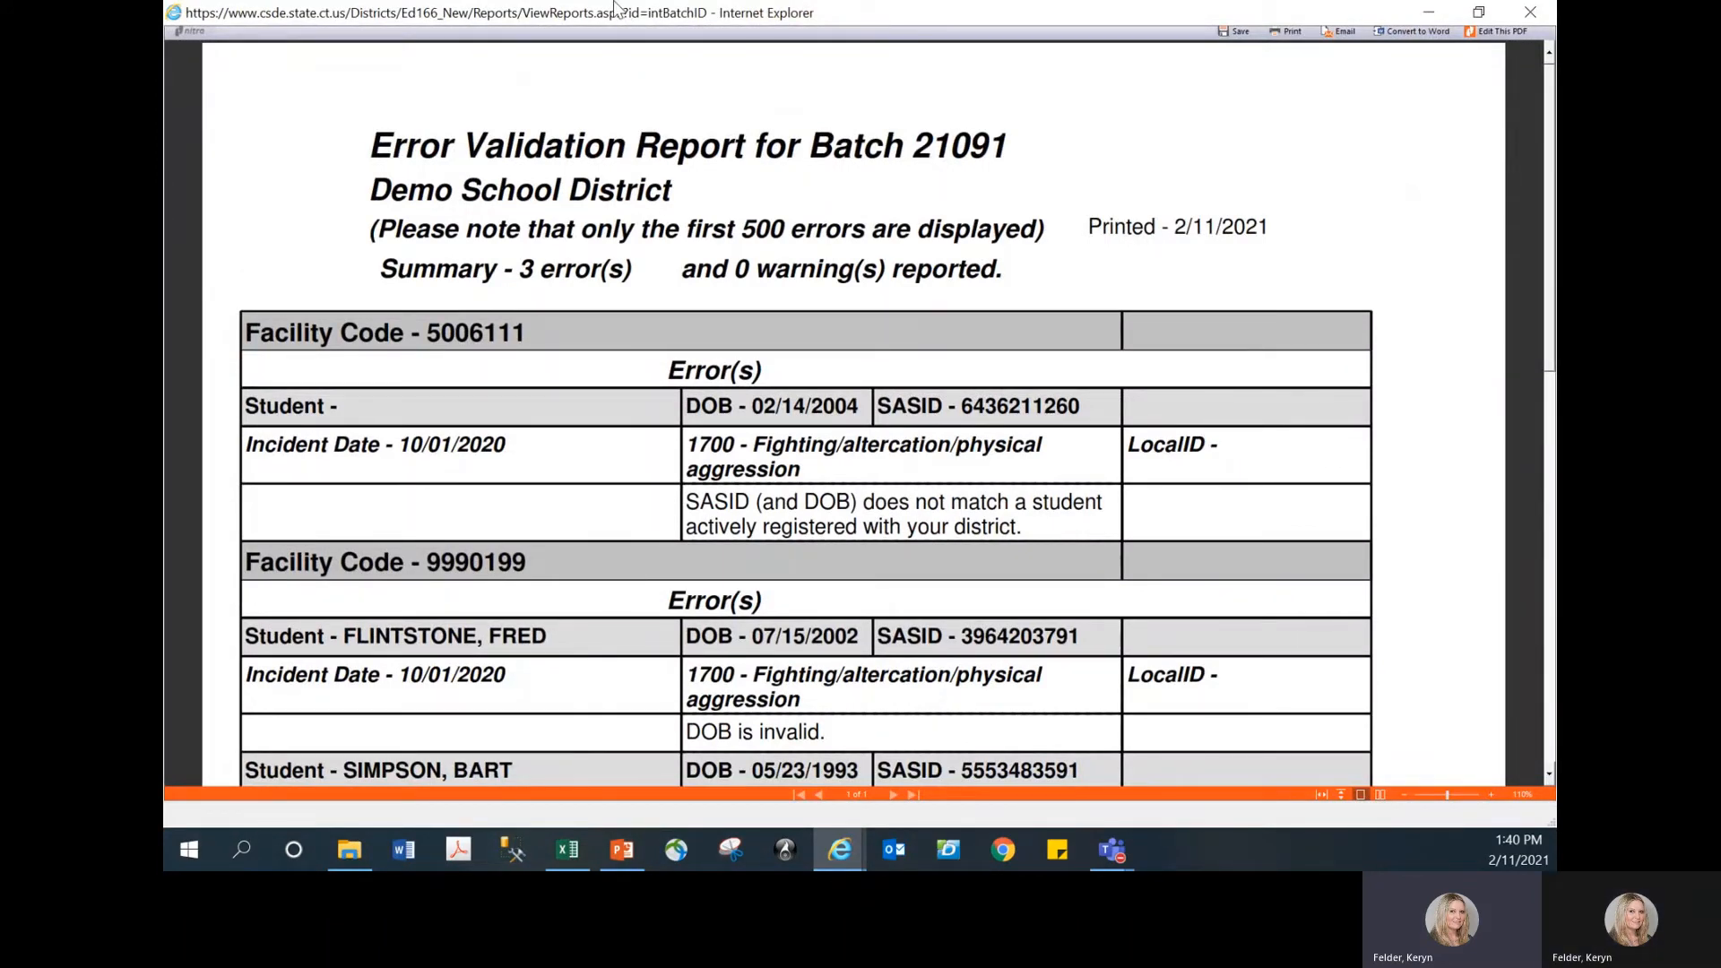
mouse_move(618, 9)
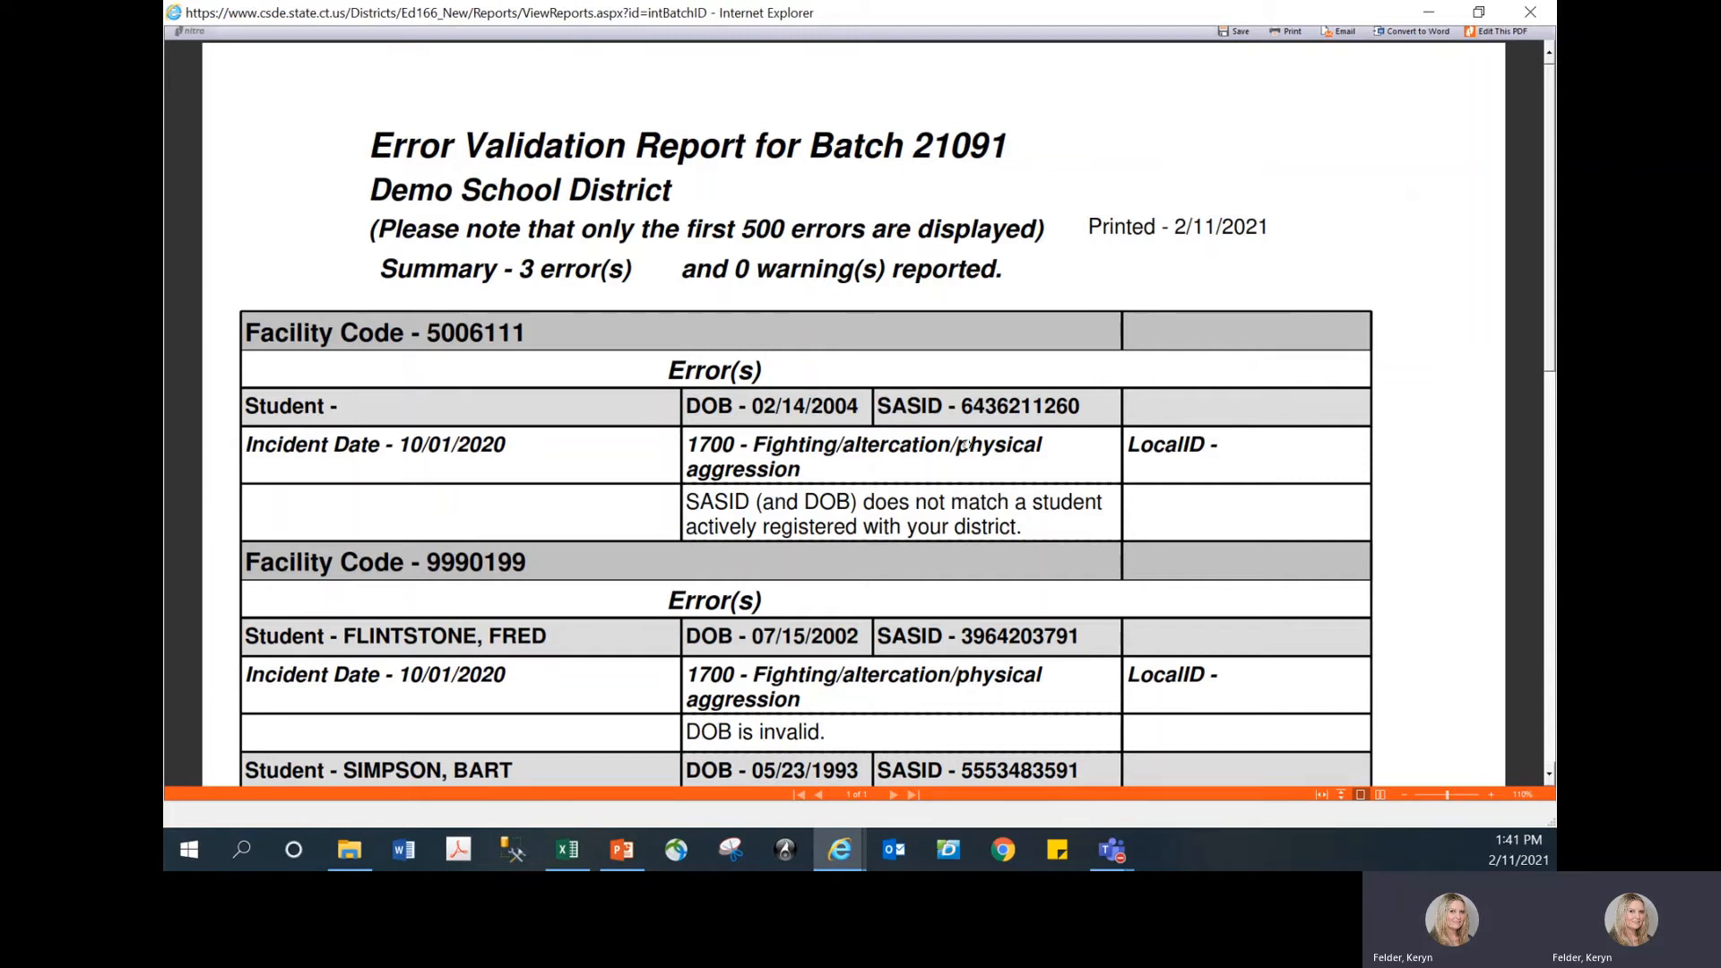
click(1417, 13)
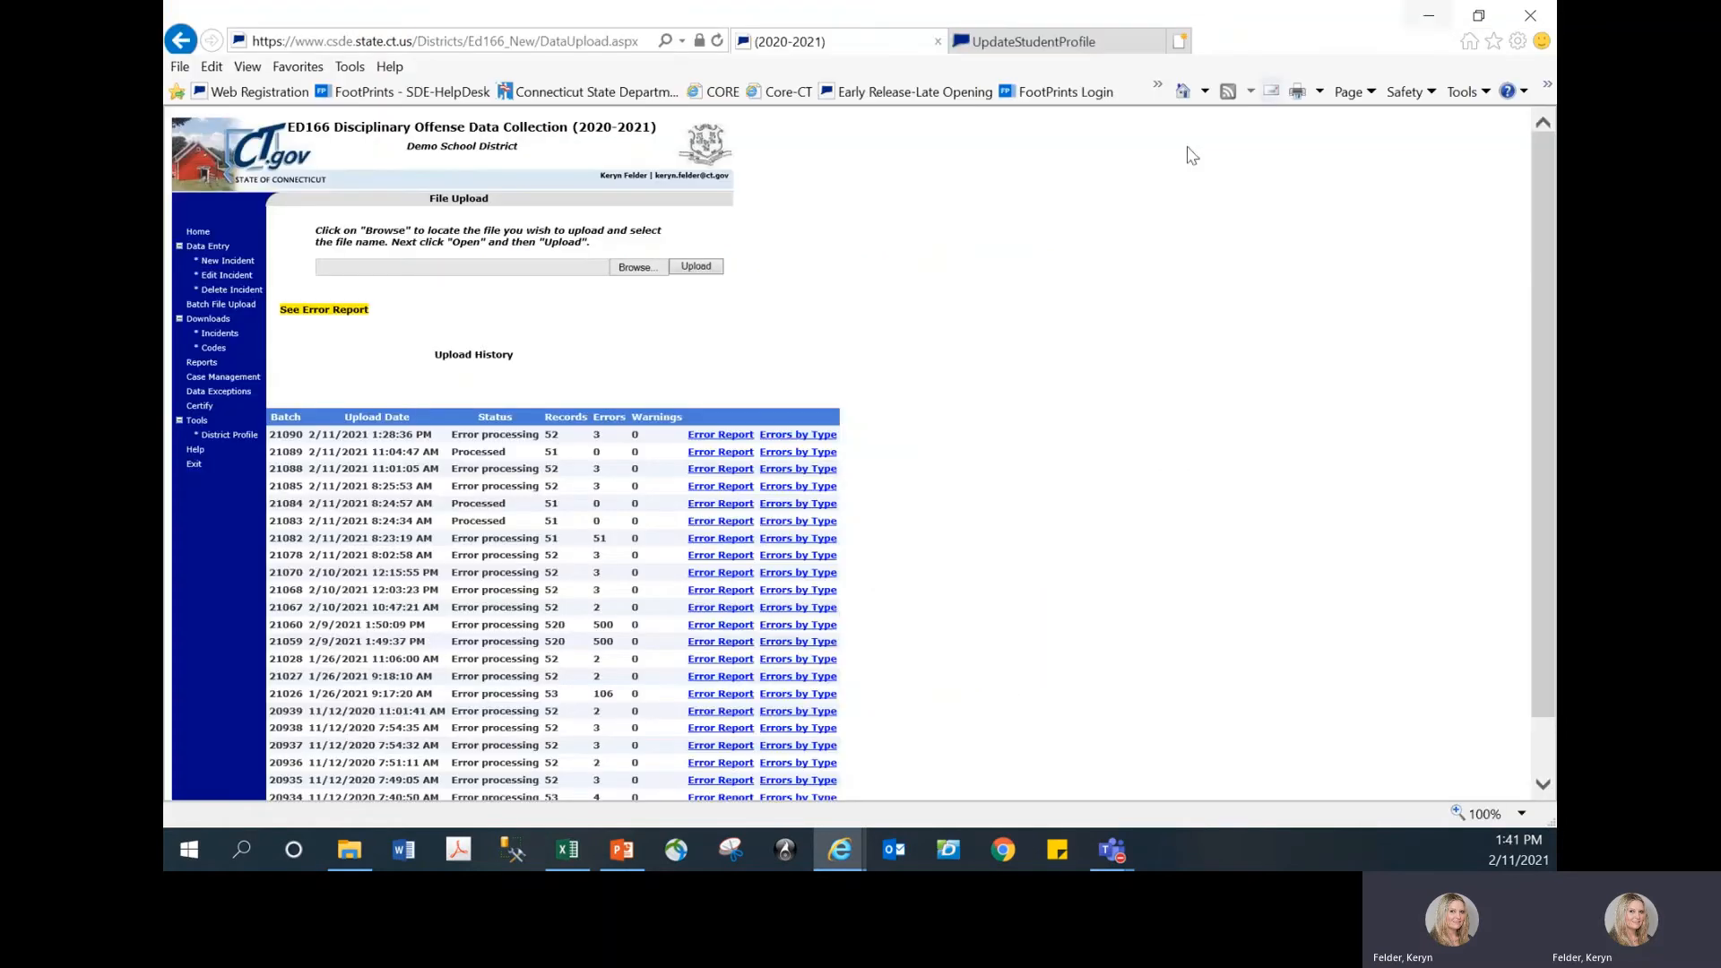
Search the Public School Information System by partial last and first name for the student with the unmatched SASID.
click(1010, 53)
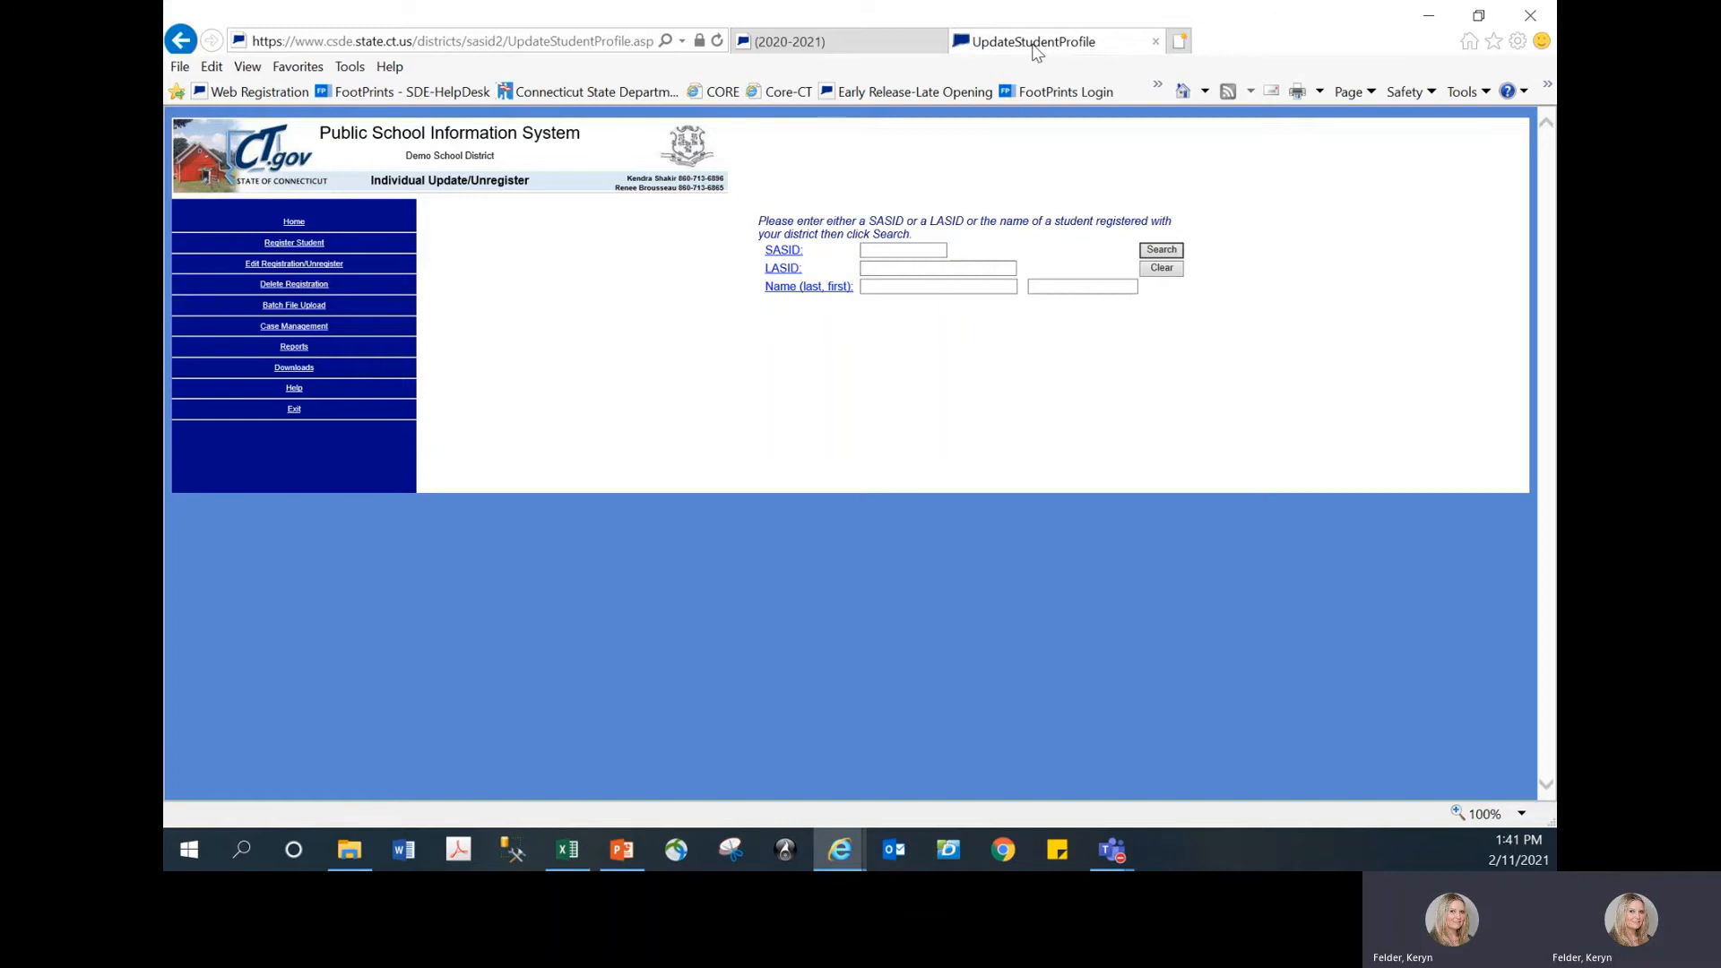
click(908, 287)
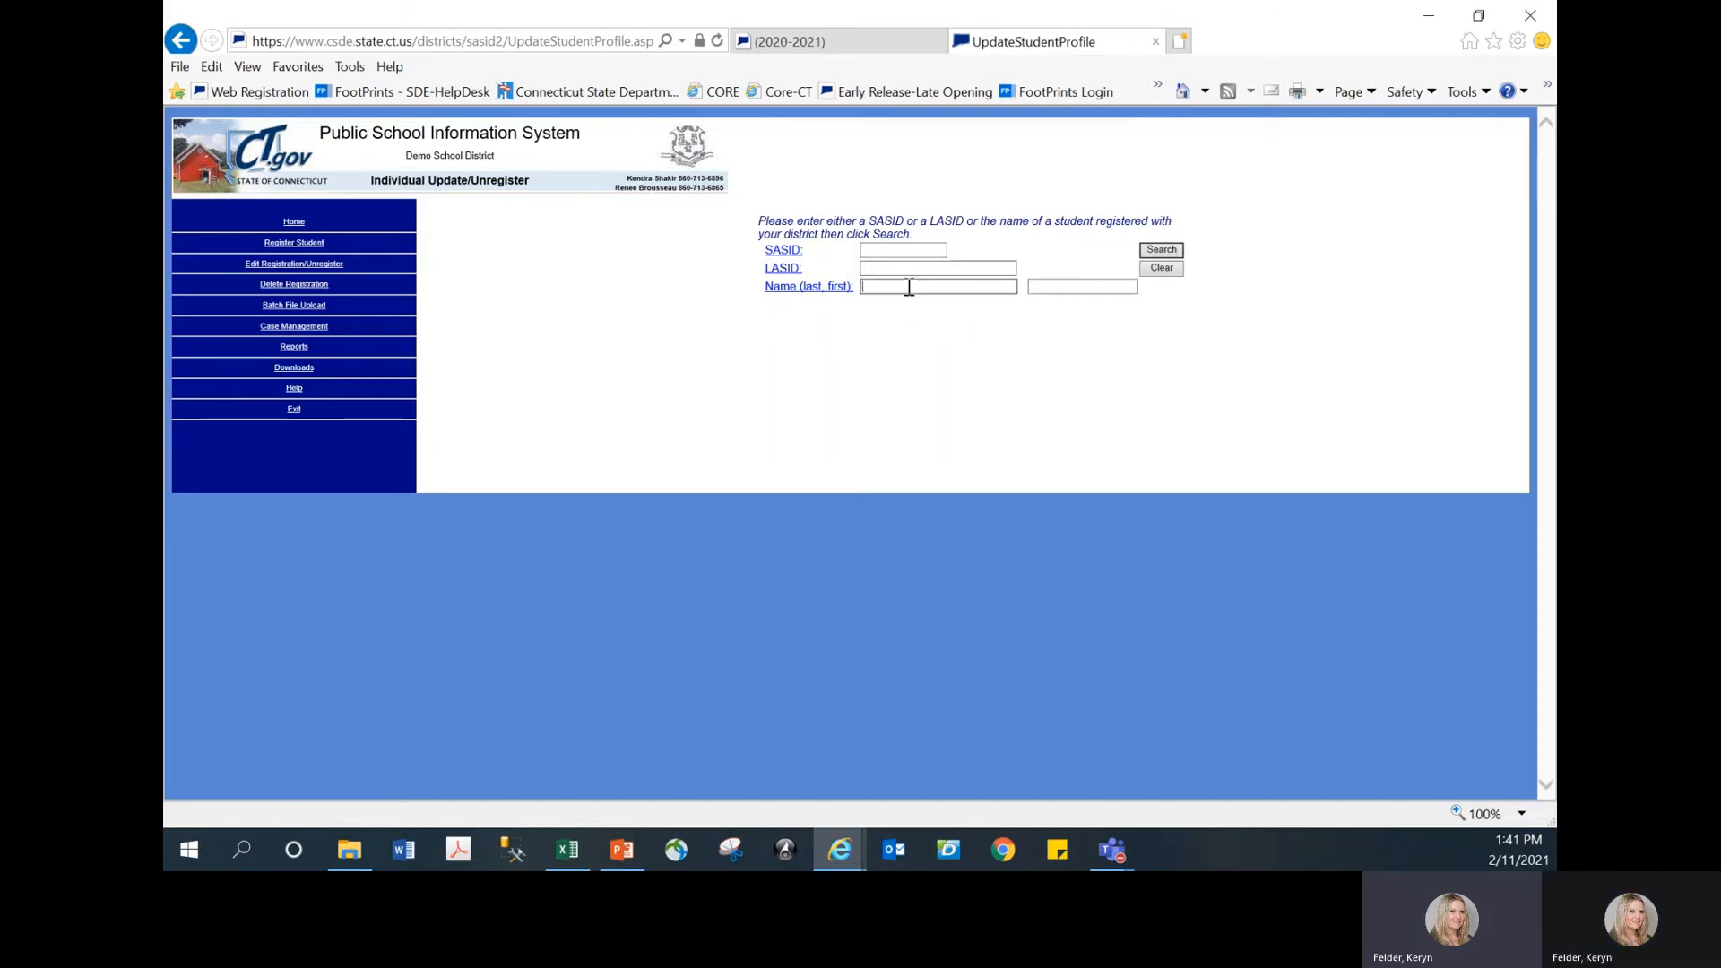
text(jet)
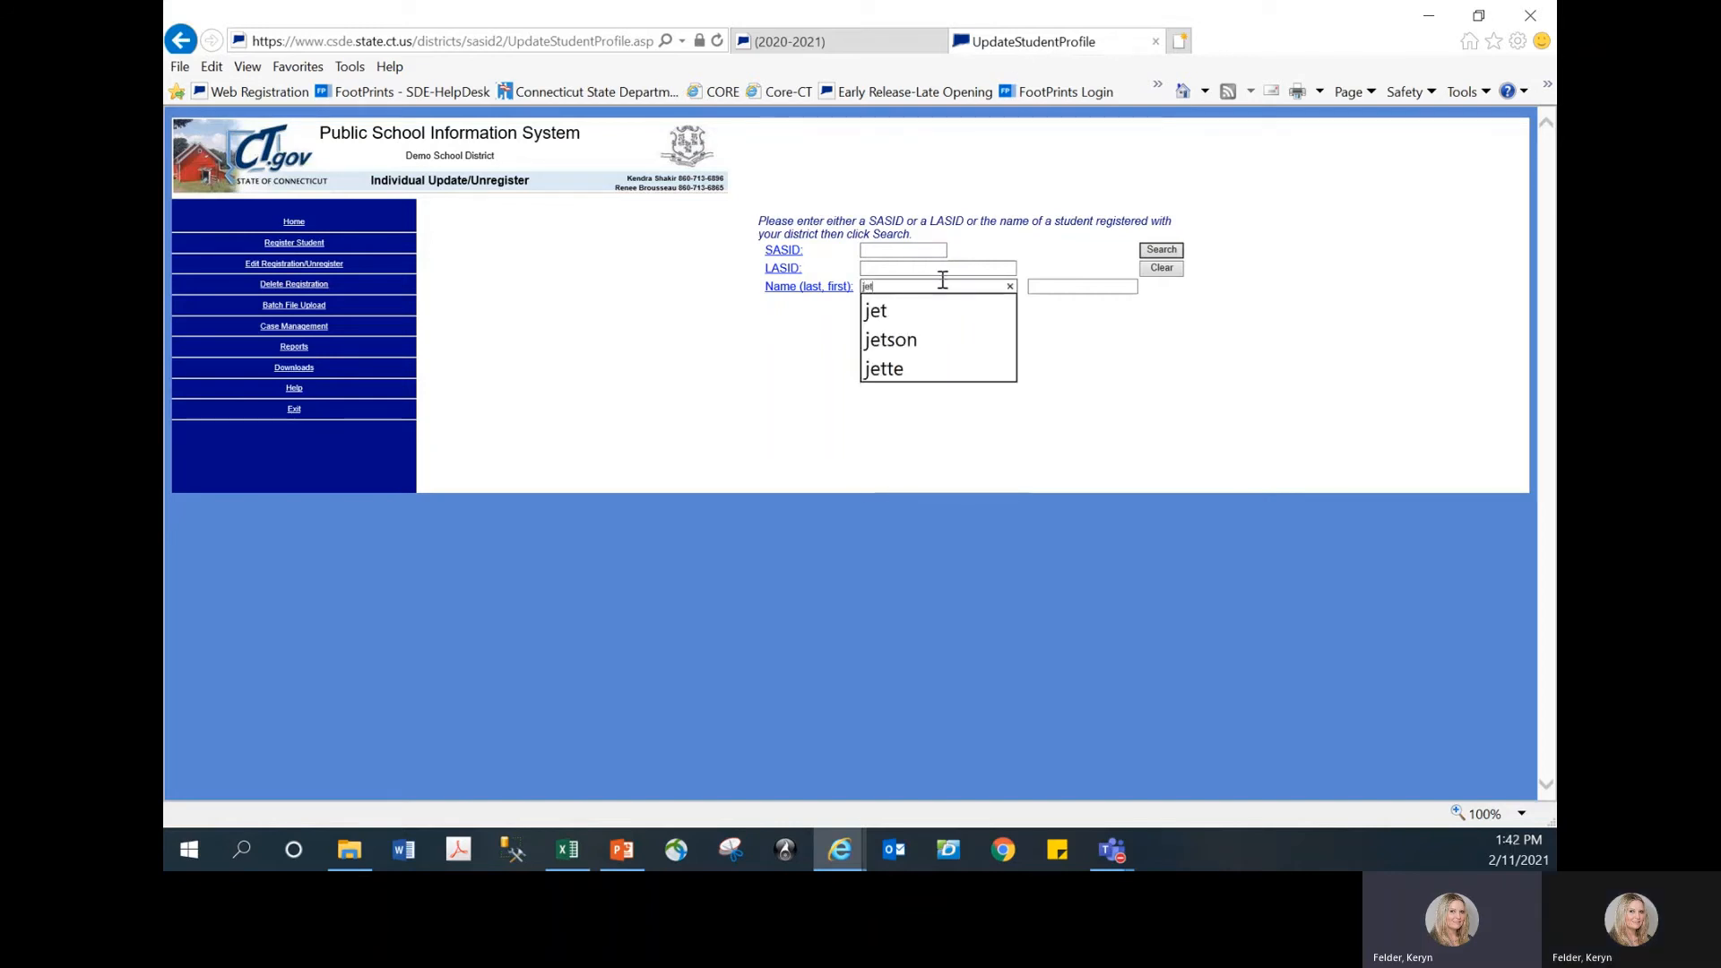
click(1058, 287)
text(geo)
click(1164, 251)
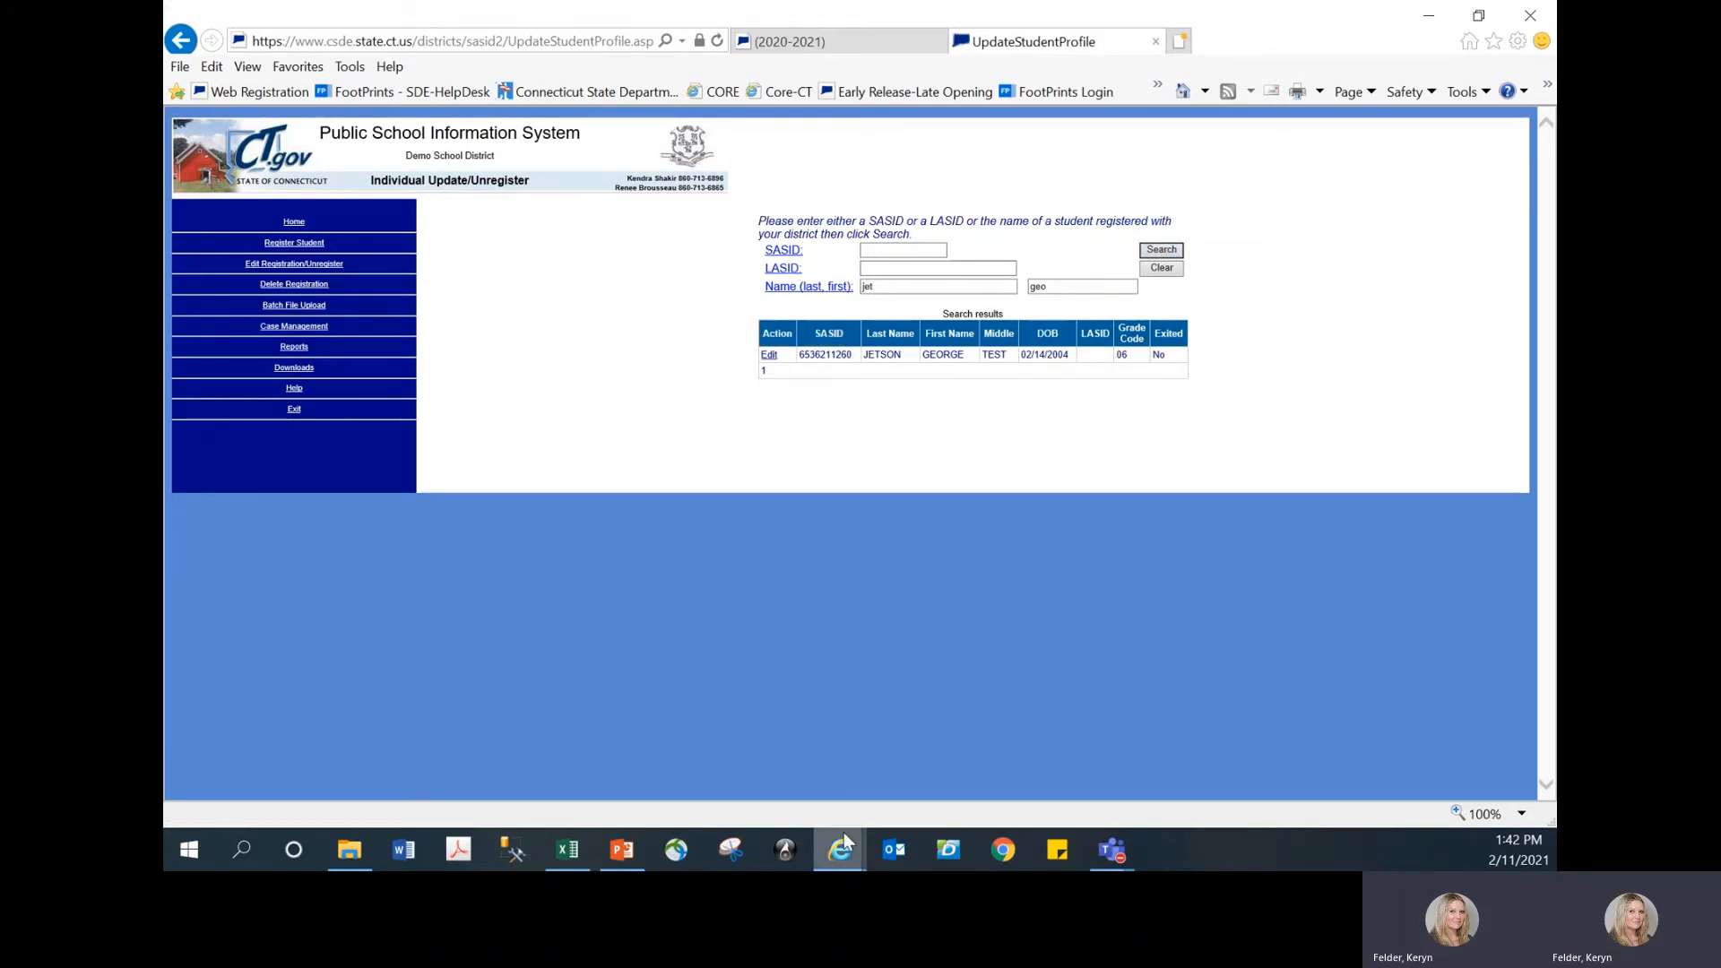
Recheck the error report, switch to Excel, and locate the unmatched SASID in cell A31 of Sample1.csv.
mouse_move(842, 850)
click(992, 771)
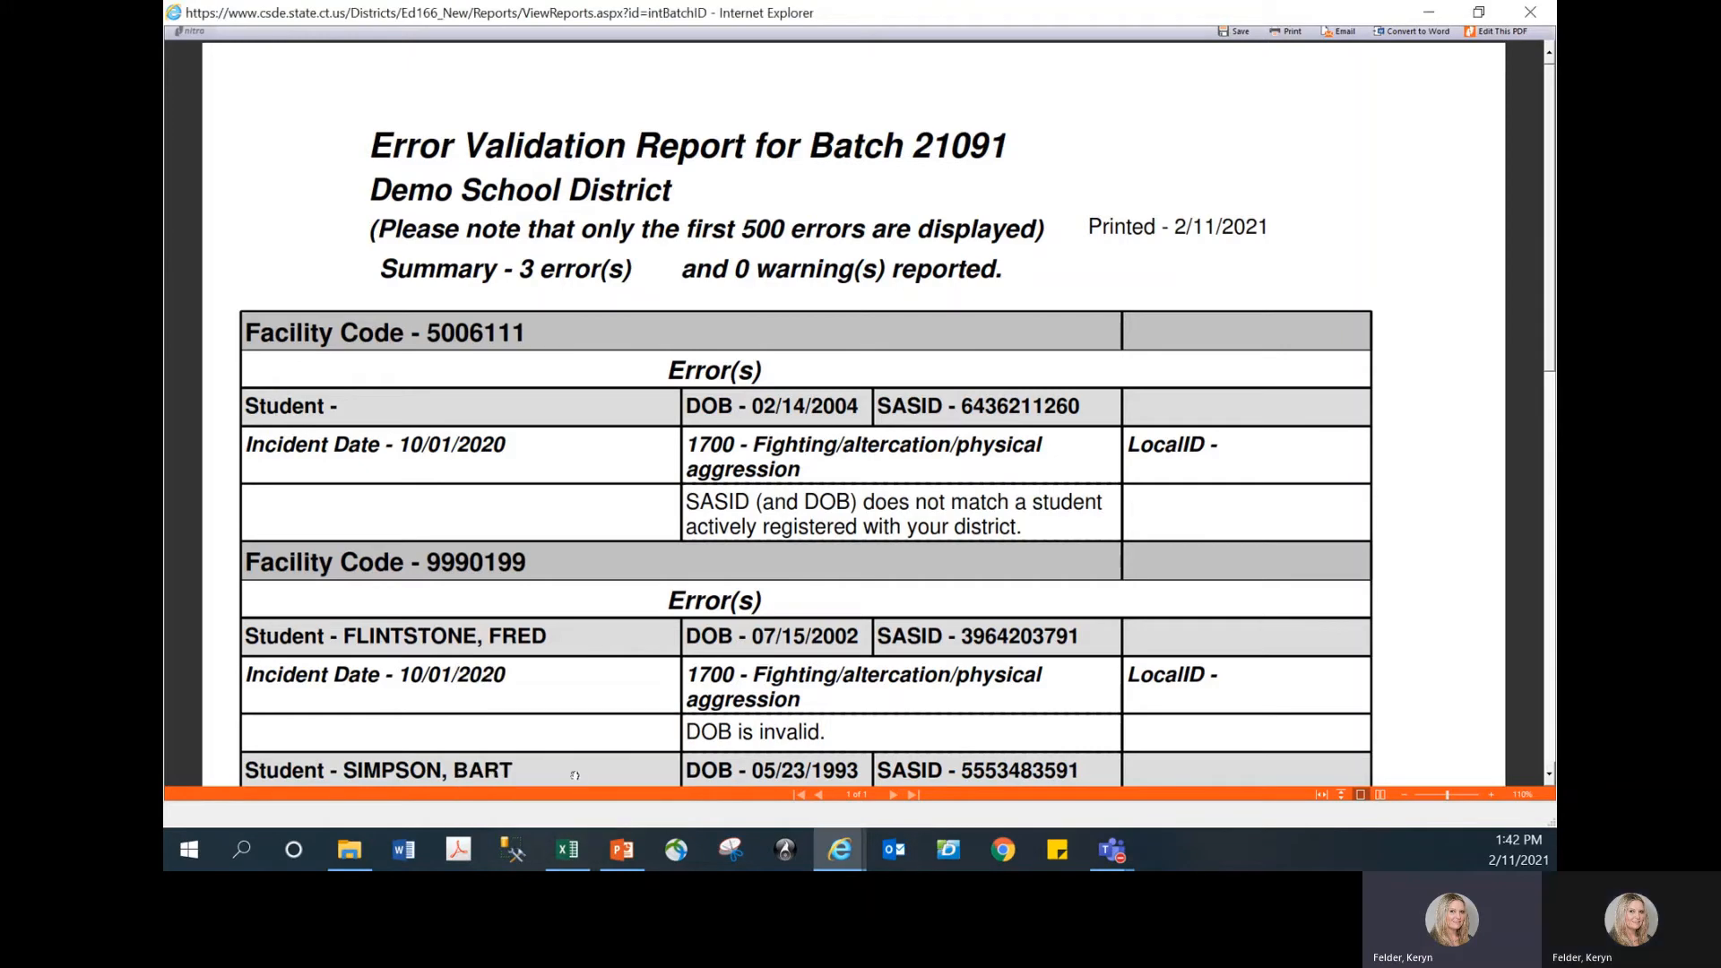
click(584, 848)
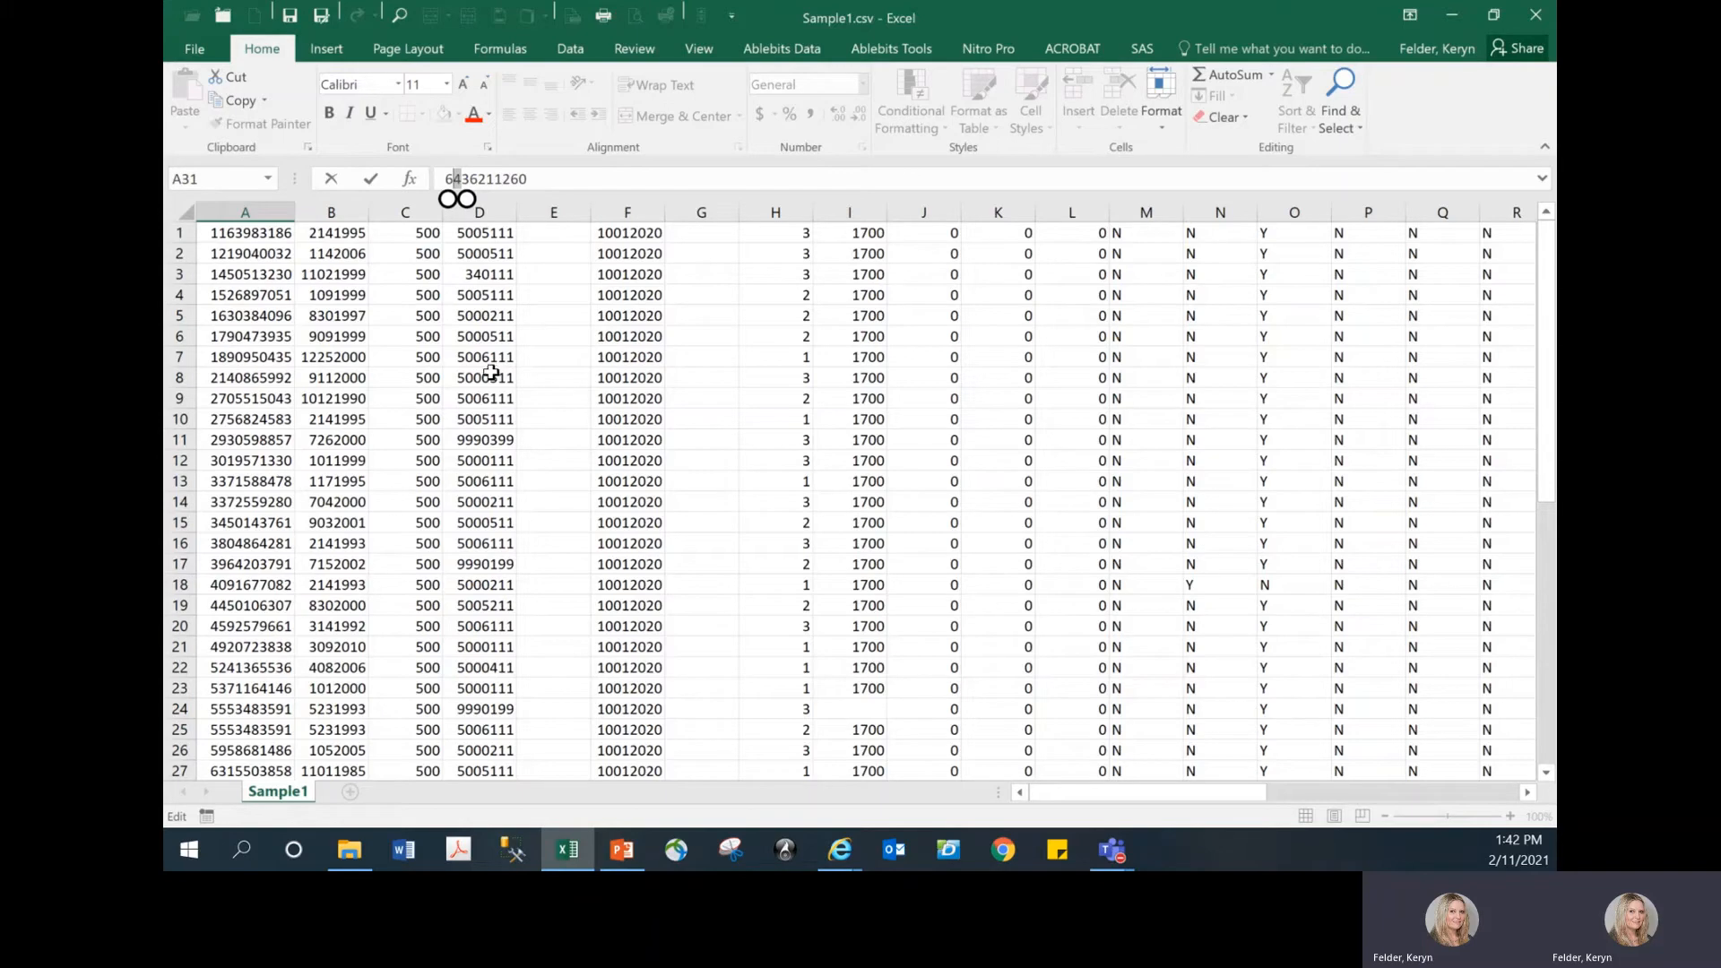
click(256, 766)
scroll(251, 726, down, 2)
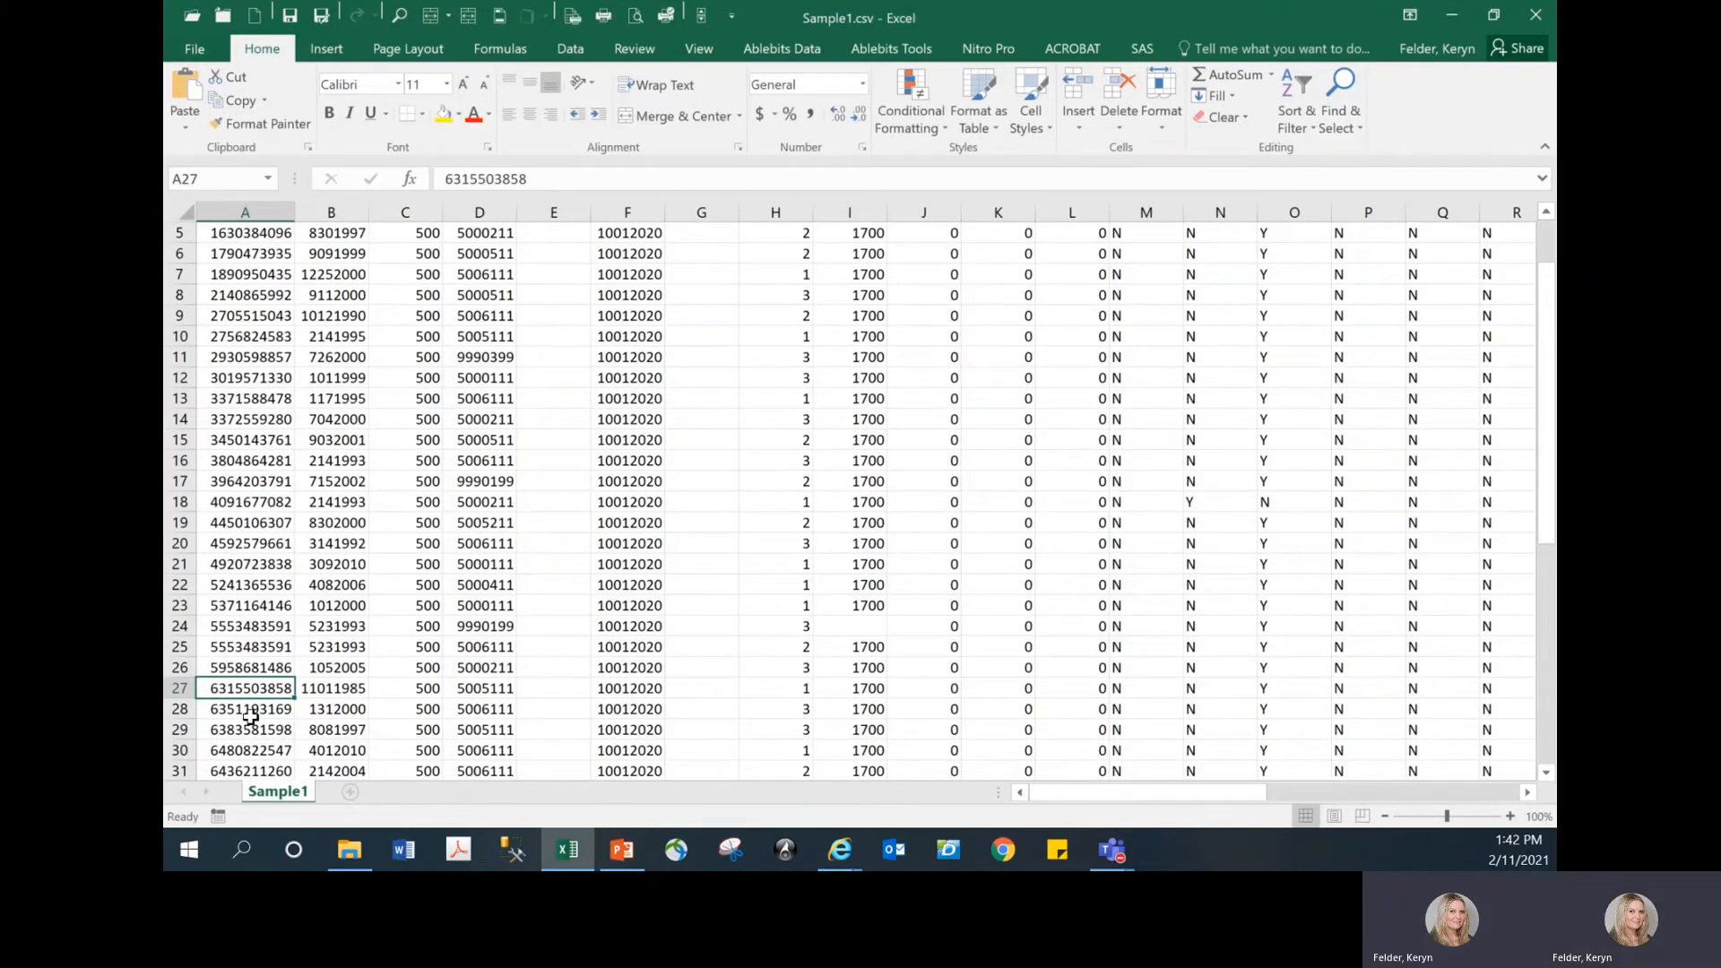
scroll(259, 701, down, 1)
scroll(259, 698, down, 1)
click(259, 688)
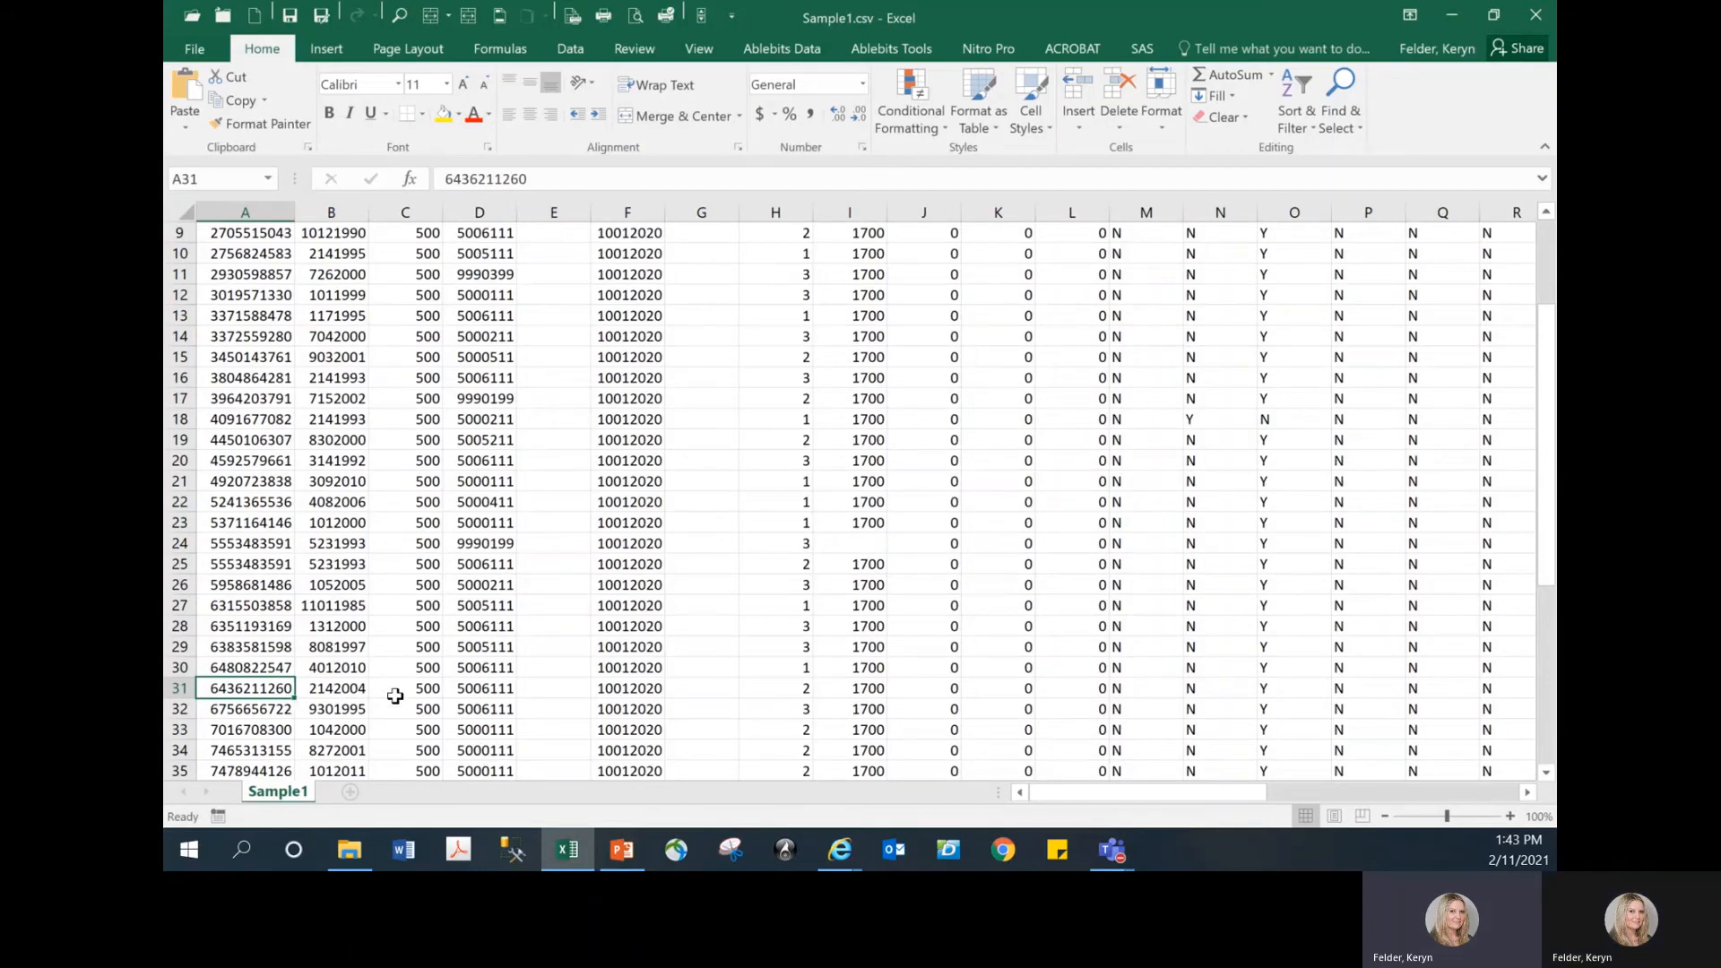
Switch to the error report to check the invalid DOB entry, and search PSIS by partial last and first name for that student.
mouse_move(853, 855)
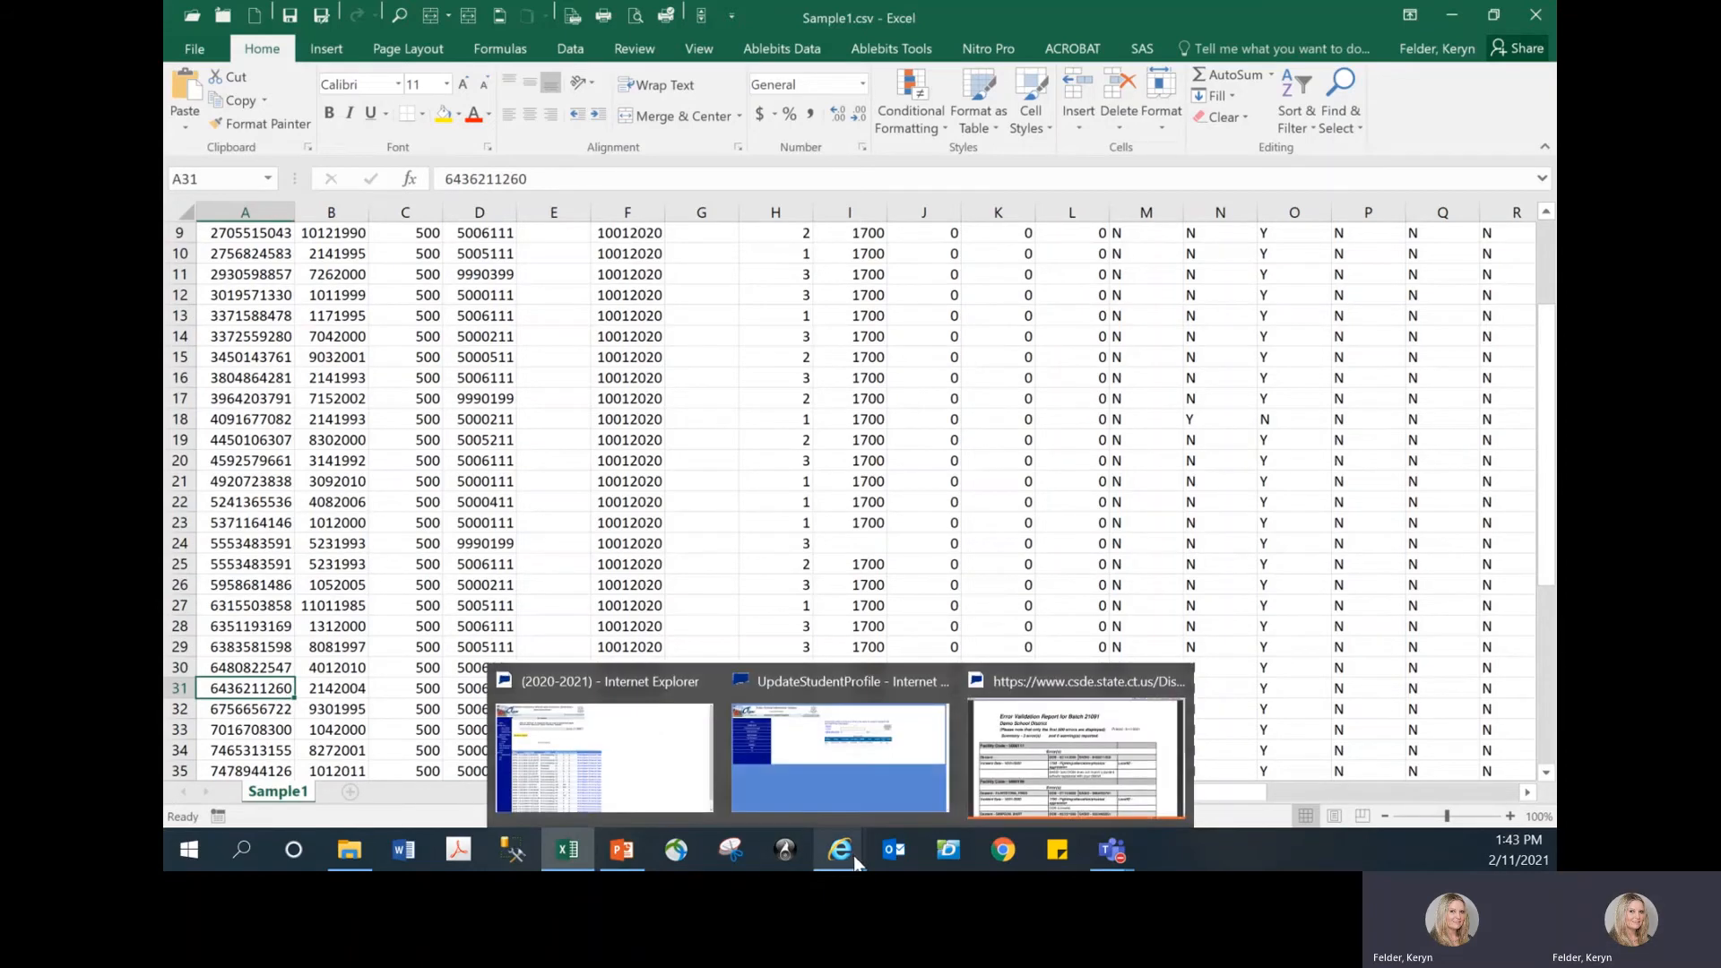
click(1002, 789)
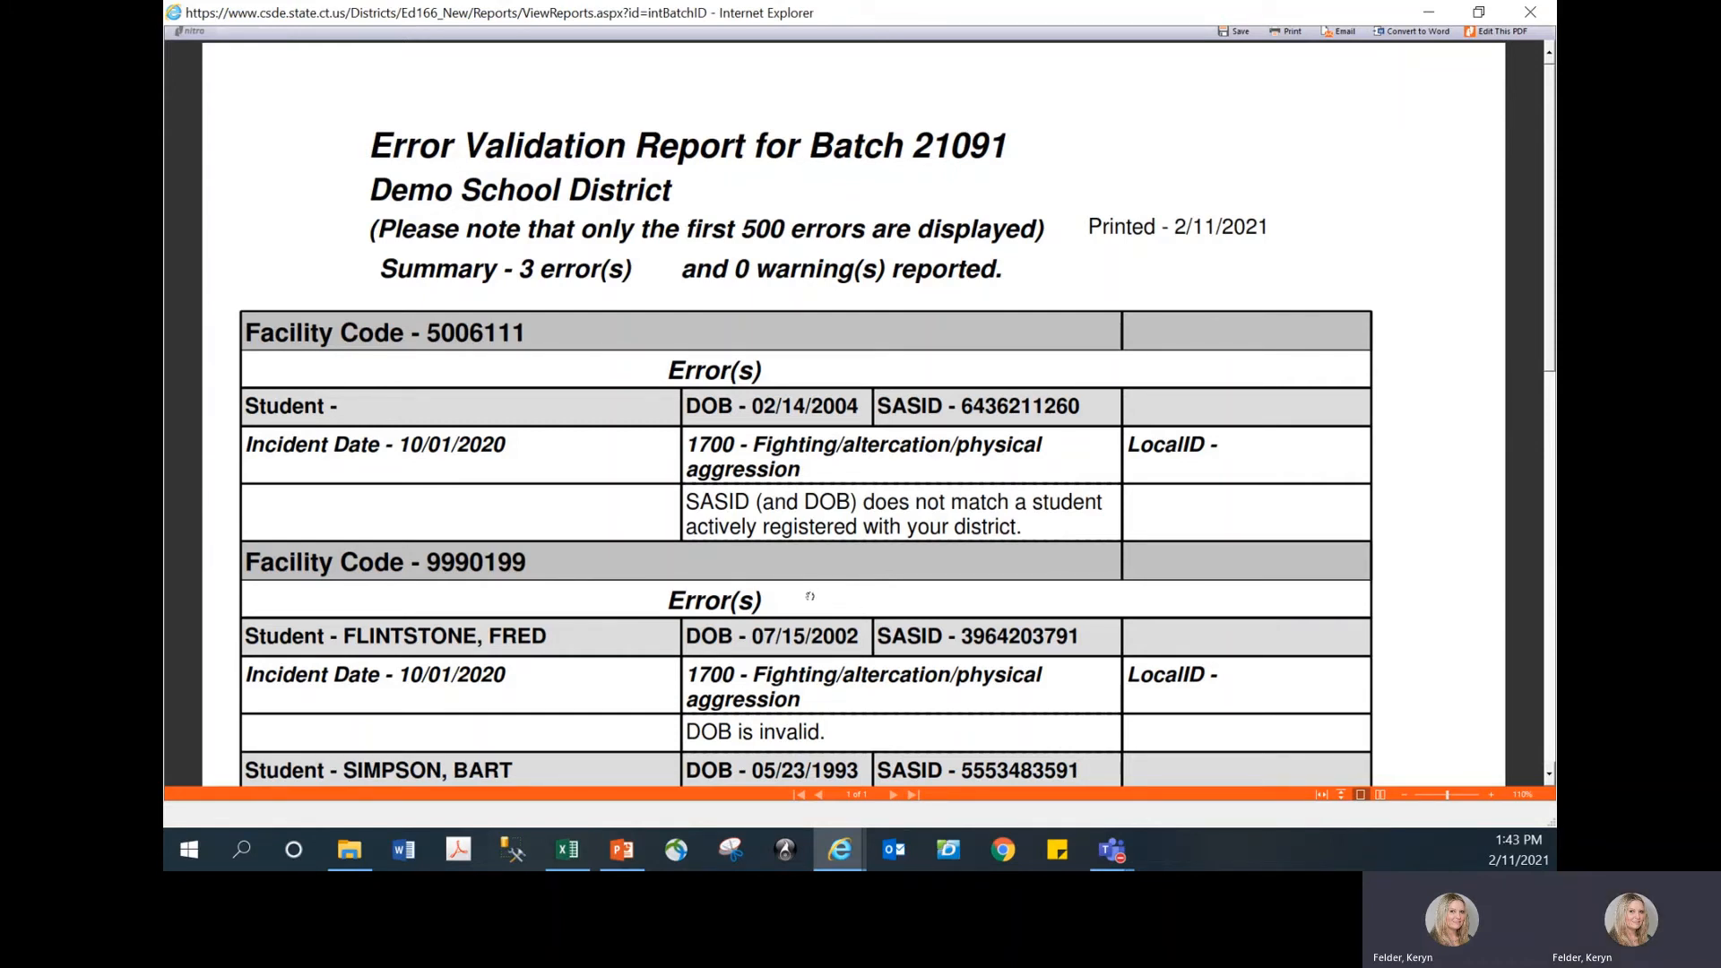
mouse_move(853, 860)
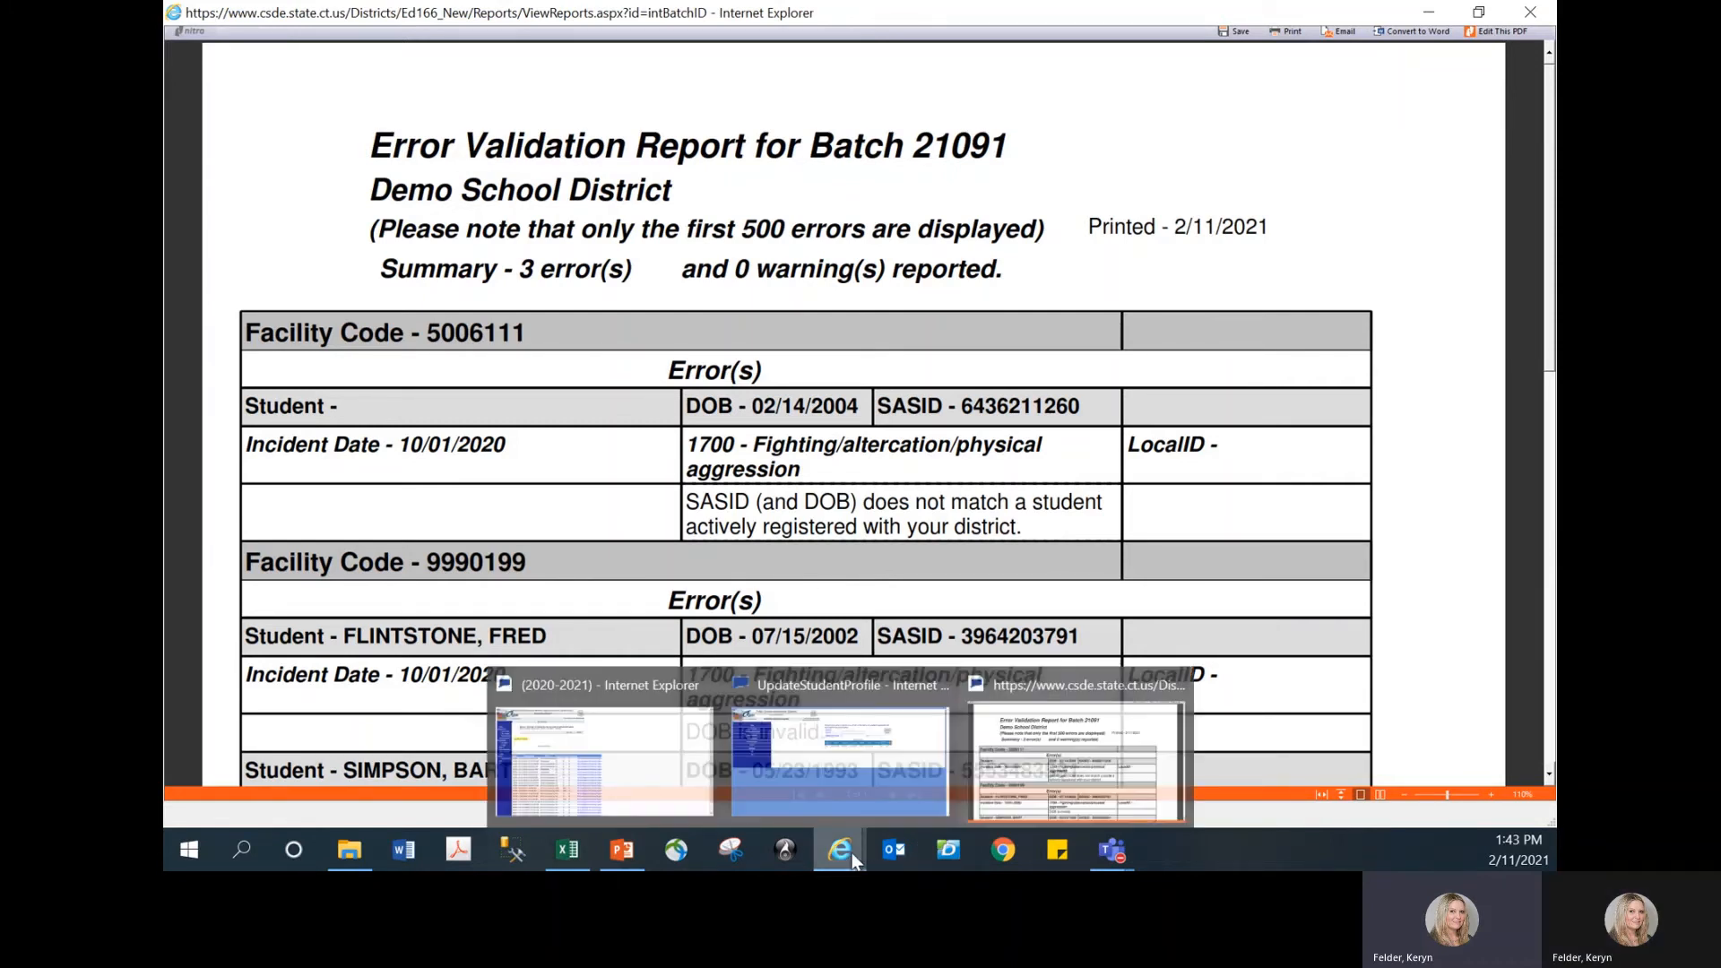
click(854, 825)
double_click(889, 287)
key(BackSpace)
text(flint)
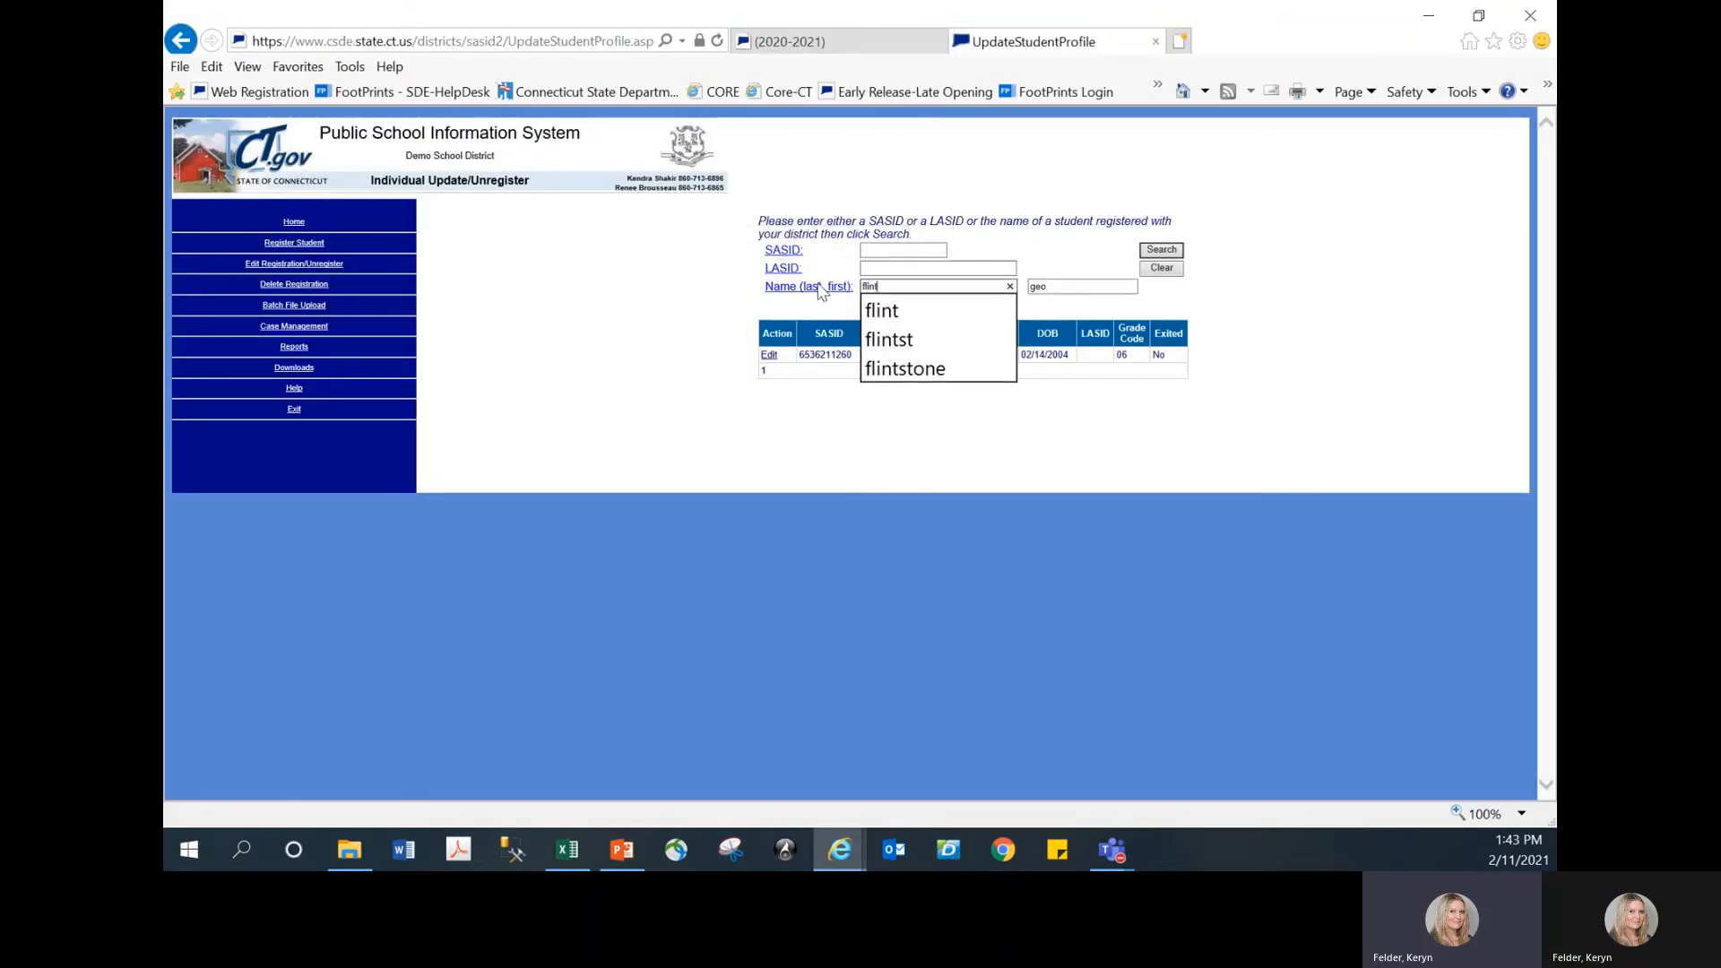
key(Tab)
text(f)
text(ed)
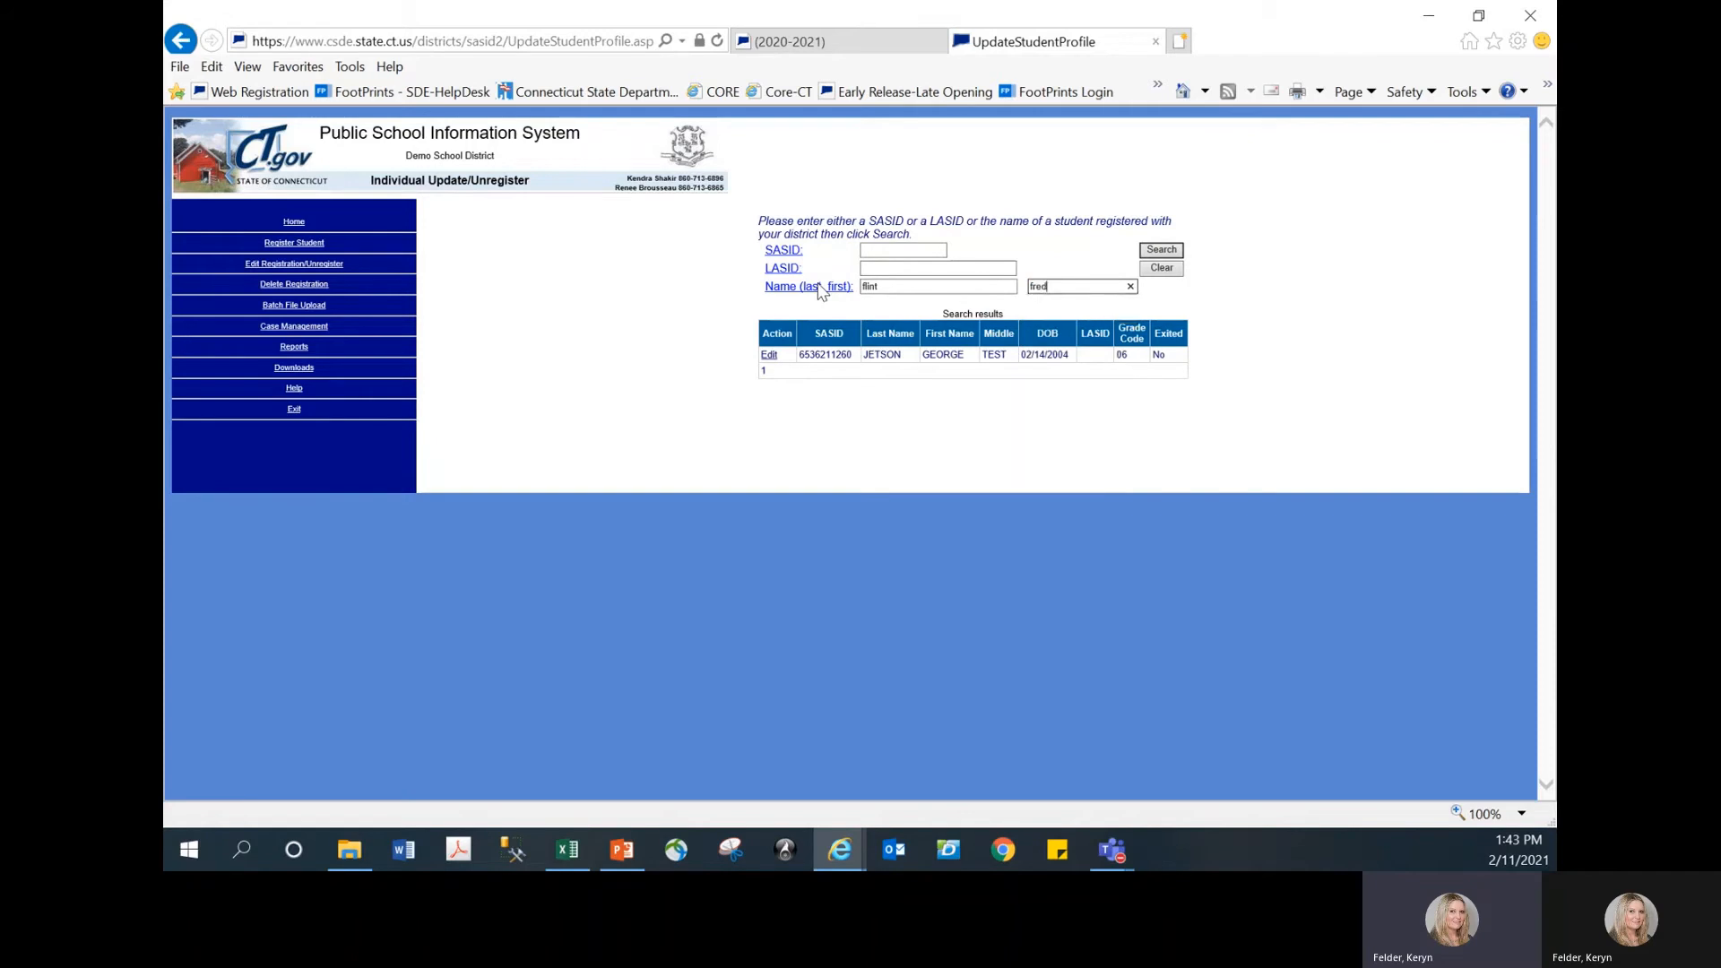
click(1161, 250)
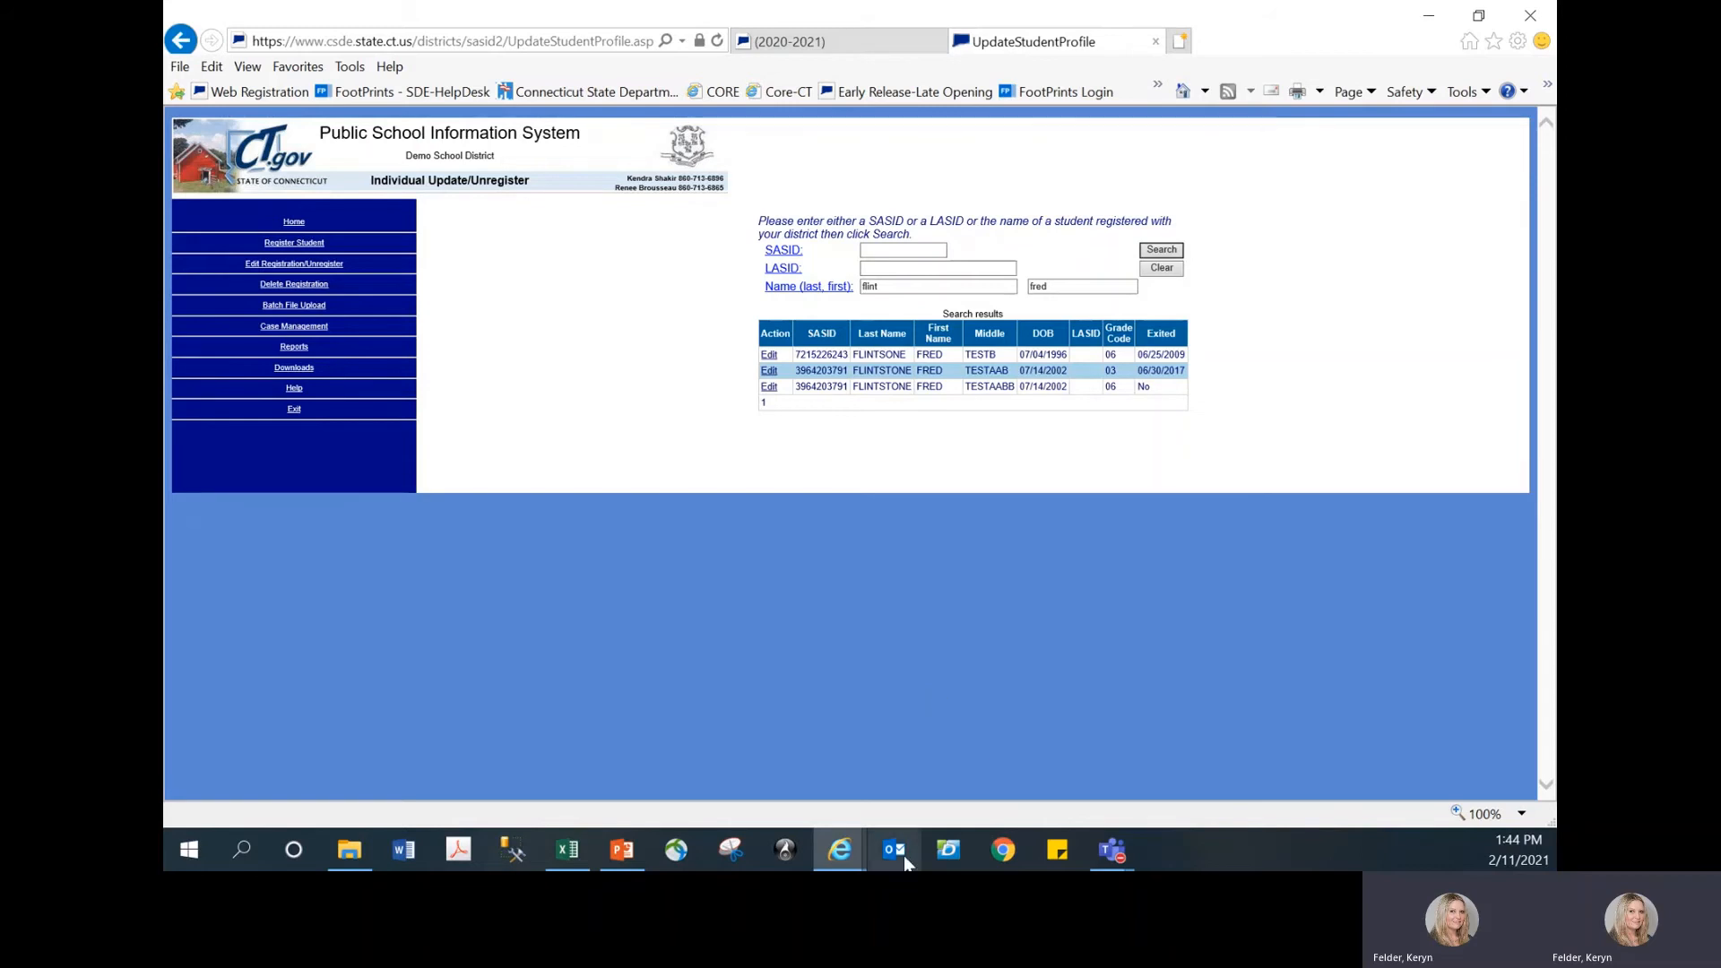
Return to the error validation report, examine the missing Primary Incident Type error, and close the report.
mouse_move(856, 862)
click(1072, 762)
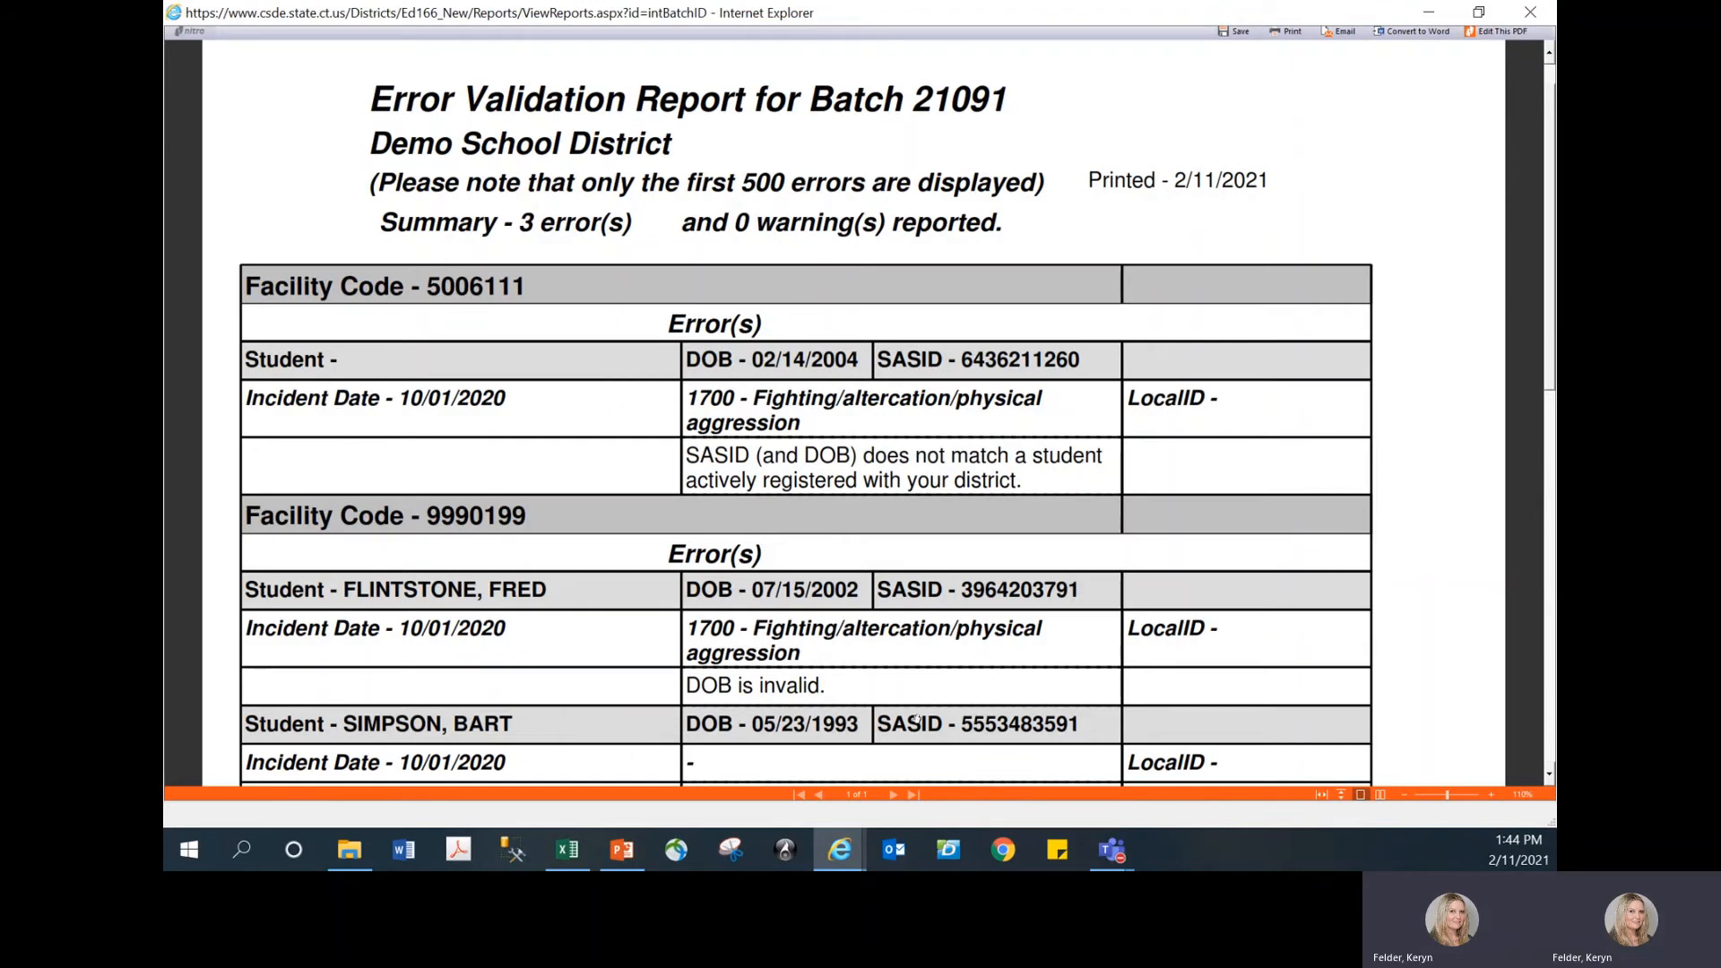
scroll(957, 606, down, 1)
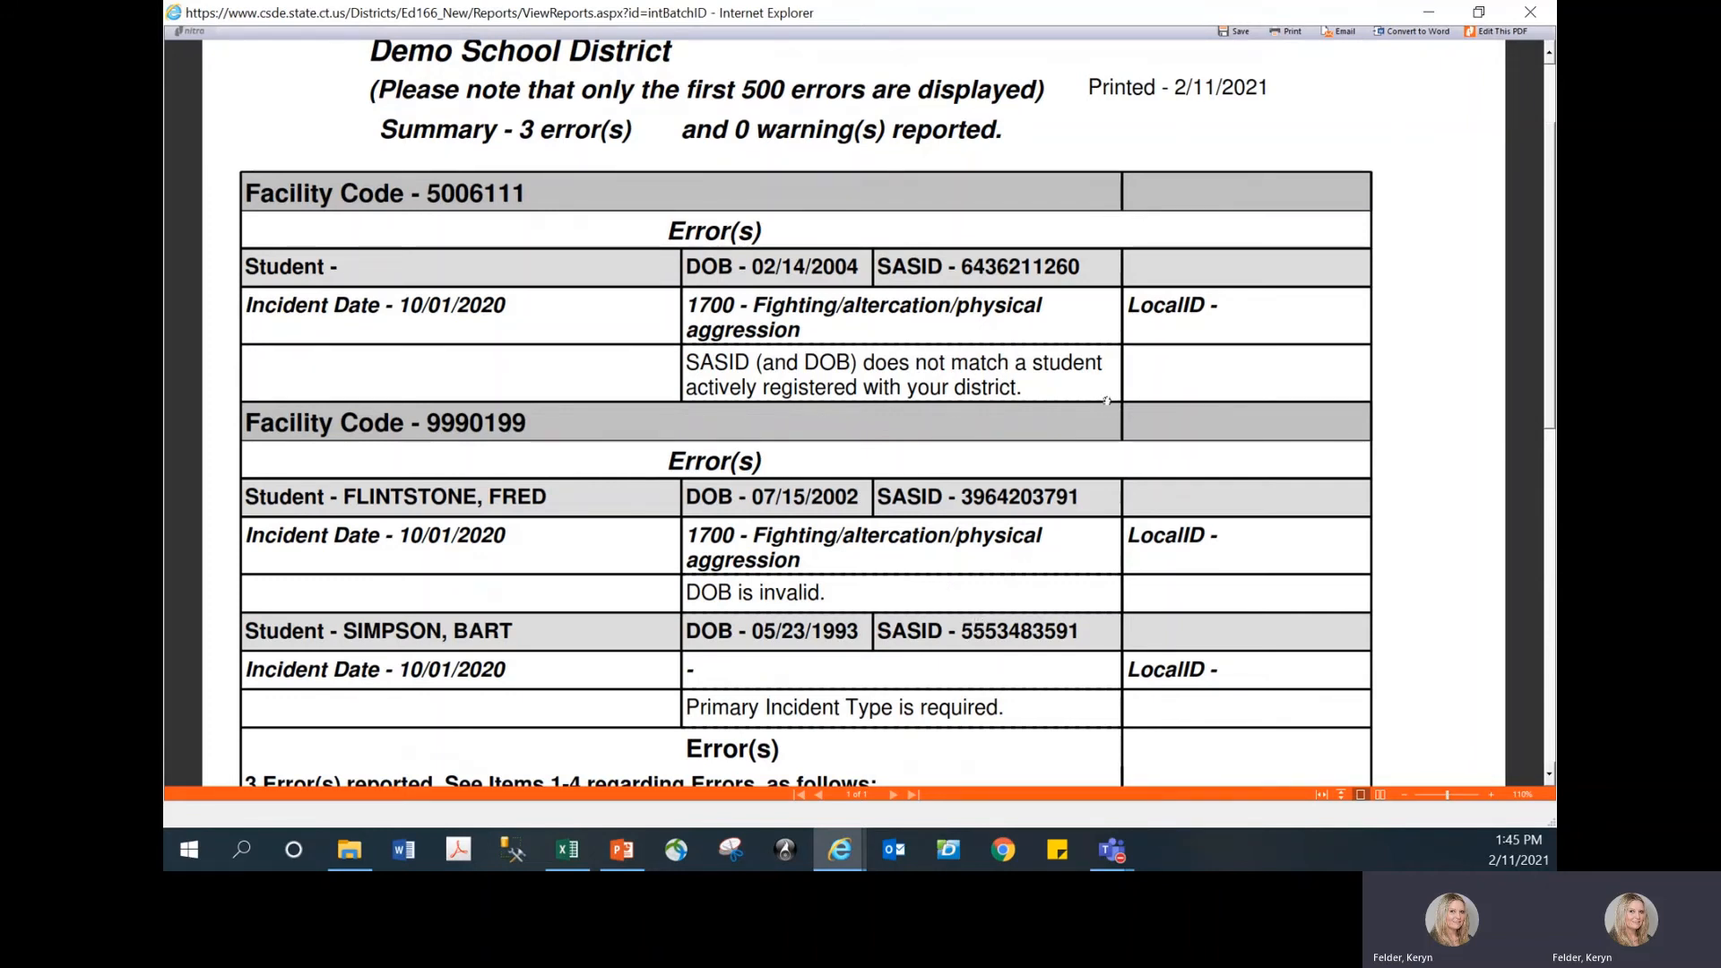
click(1531, 13)
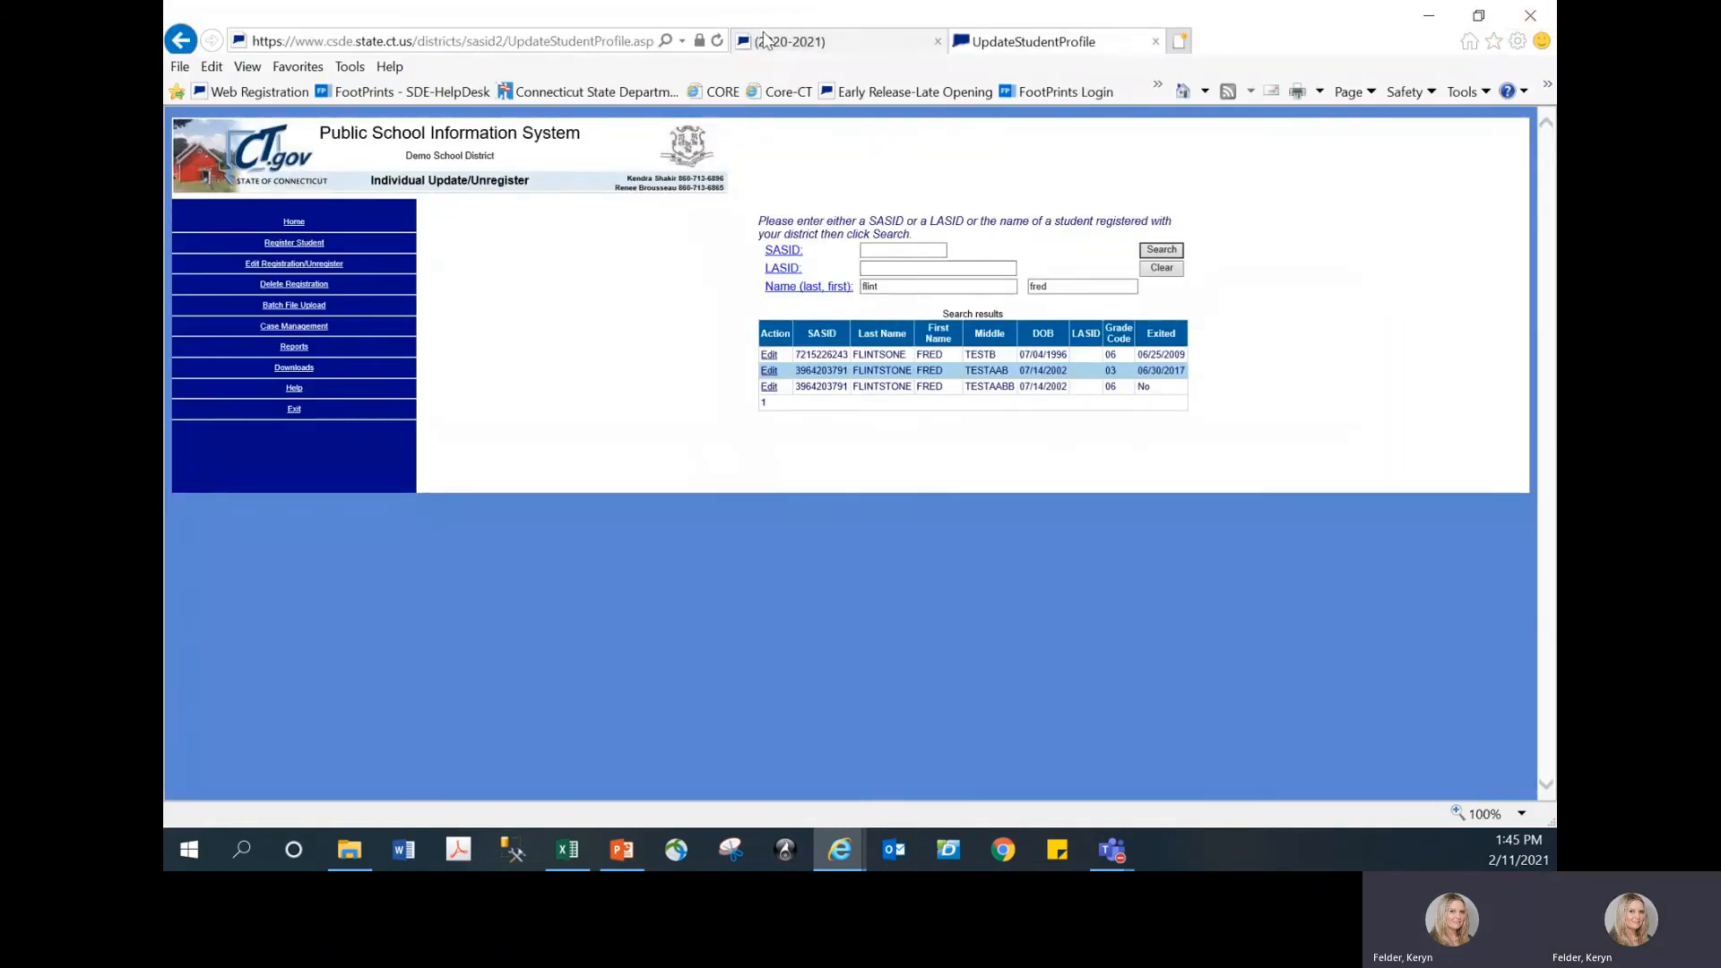
click(802, 42)
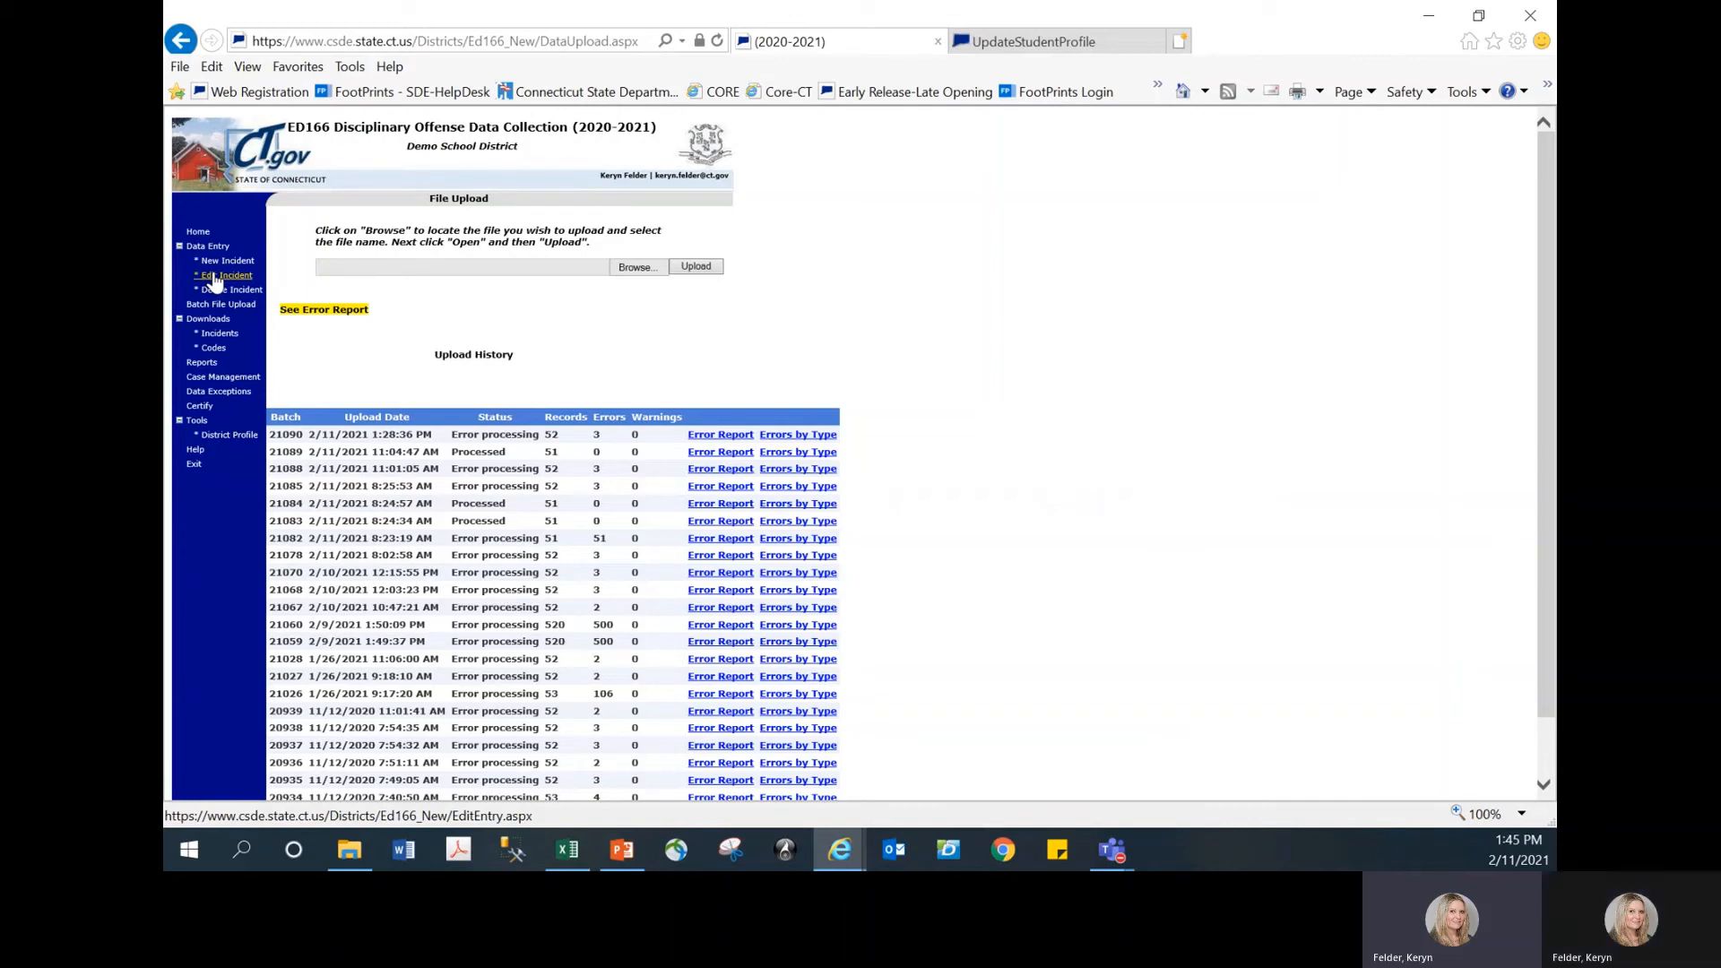
click(640, 268)
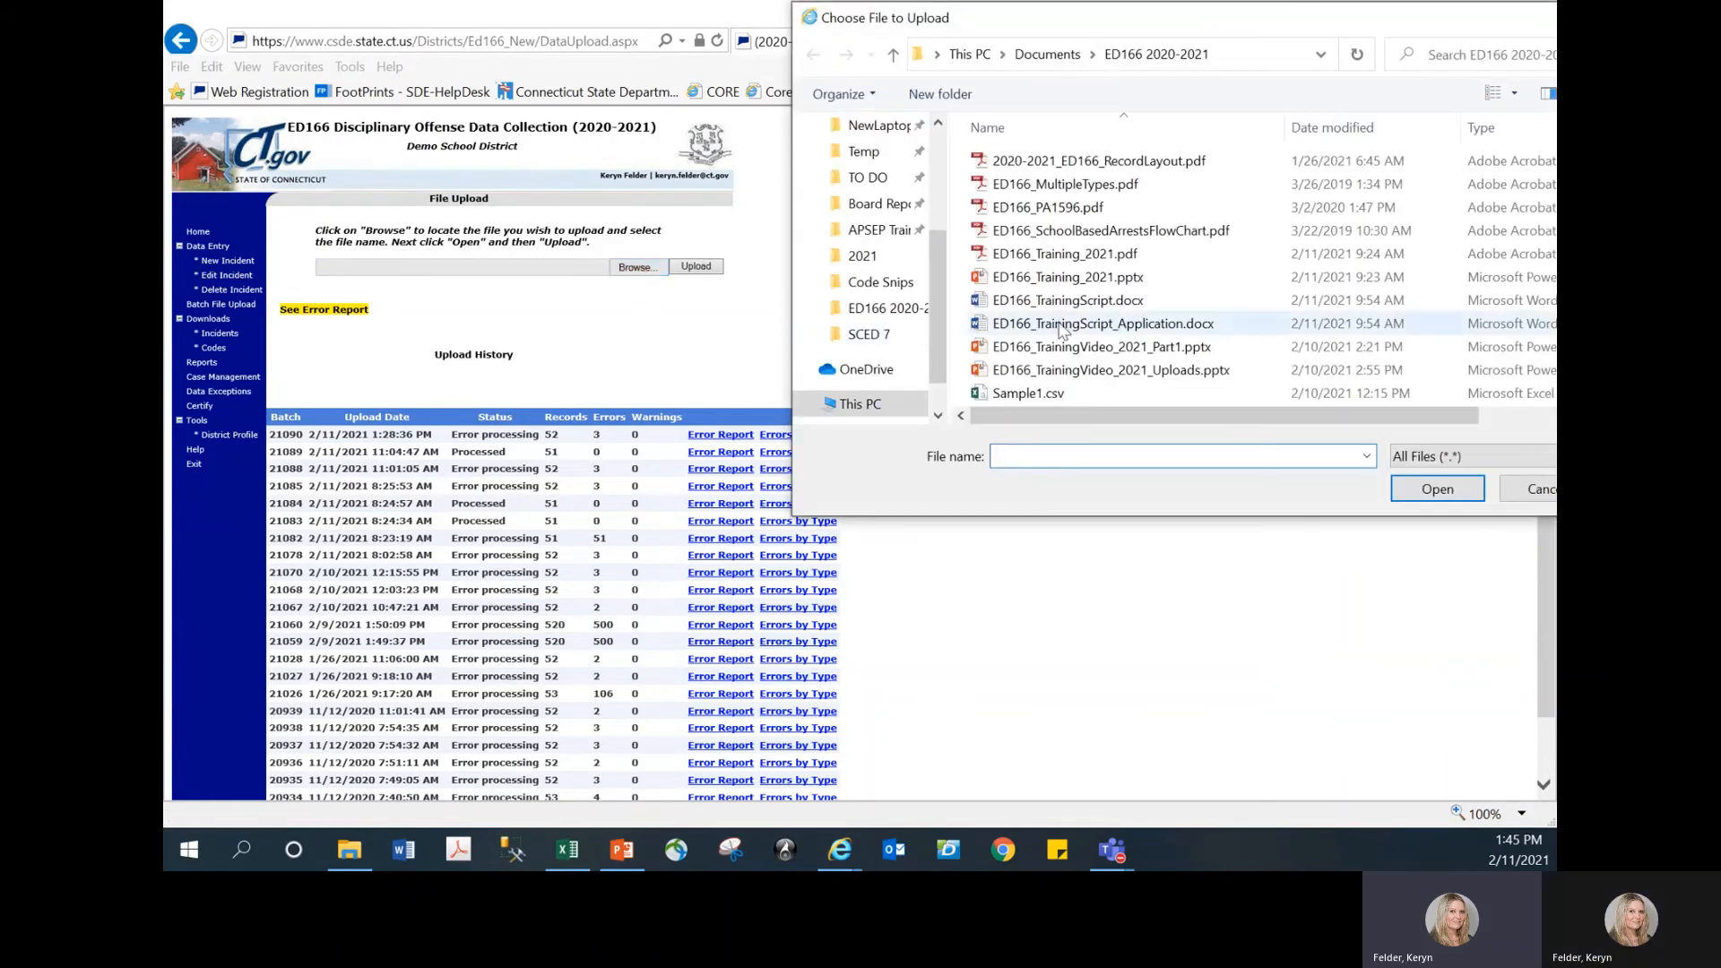
scroll(1044, 328, down, 1)
click(1035, 373)
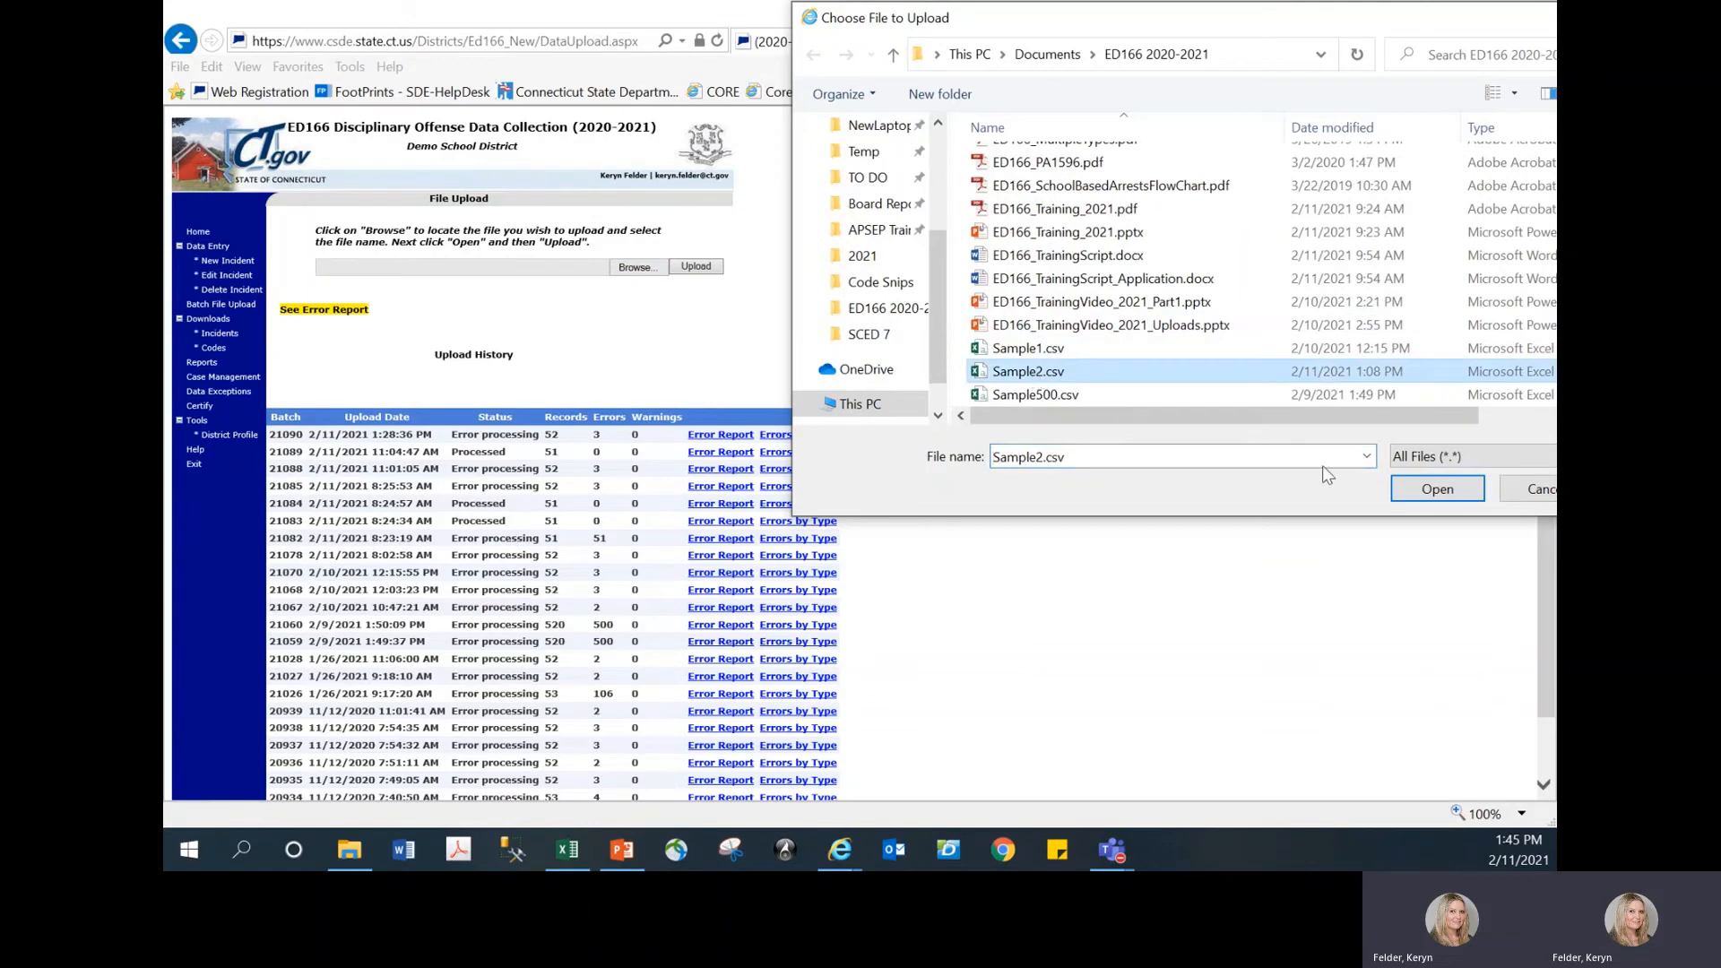
click(1436, 488)
click(697, 266)
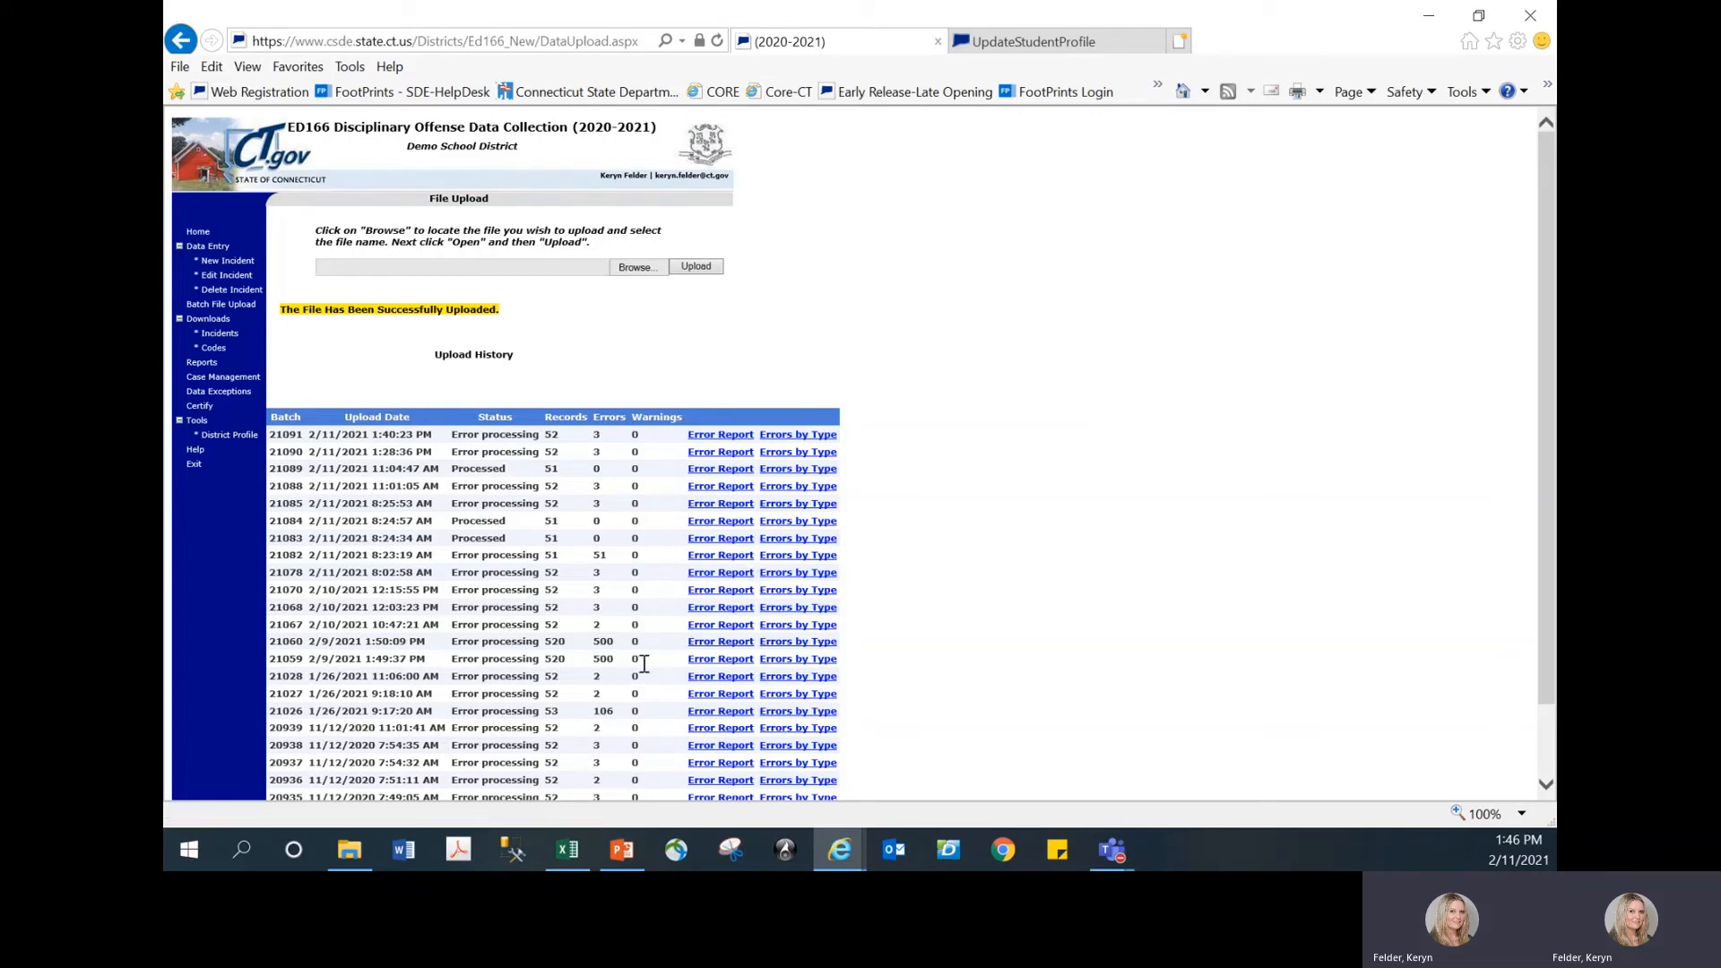
View the Errors by Type report for batch 21060 enlarged, and close it while keeping the application's browser tabs open.
click(793, 662)
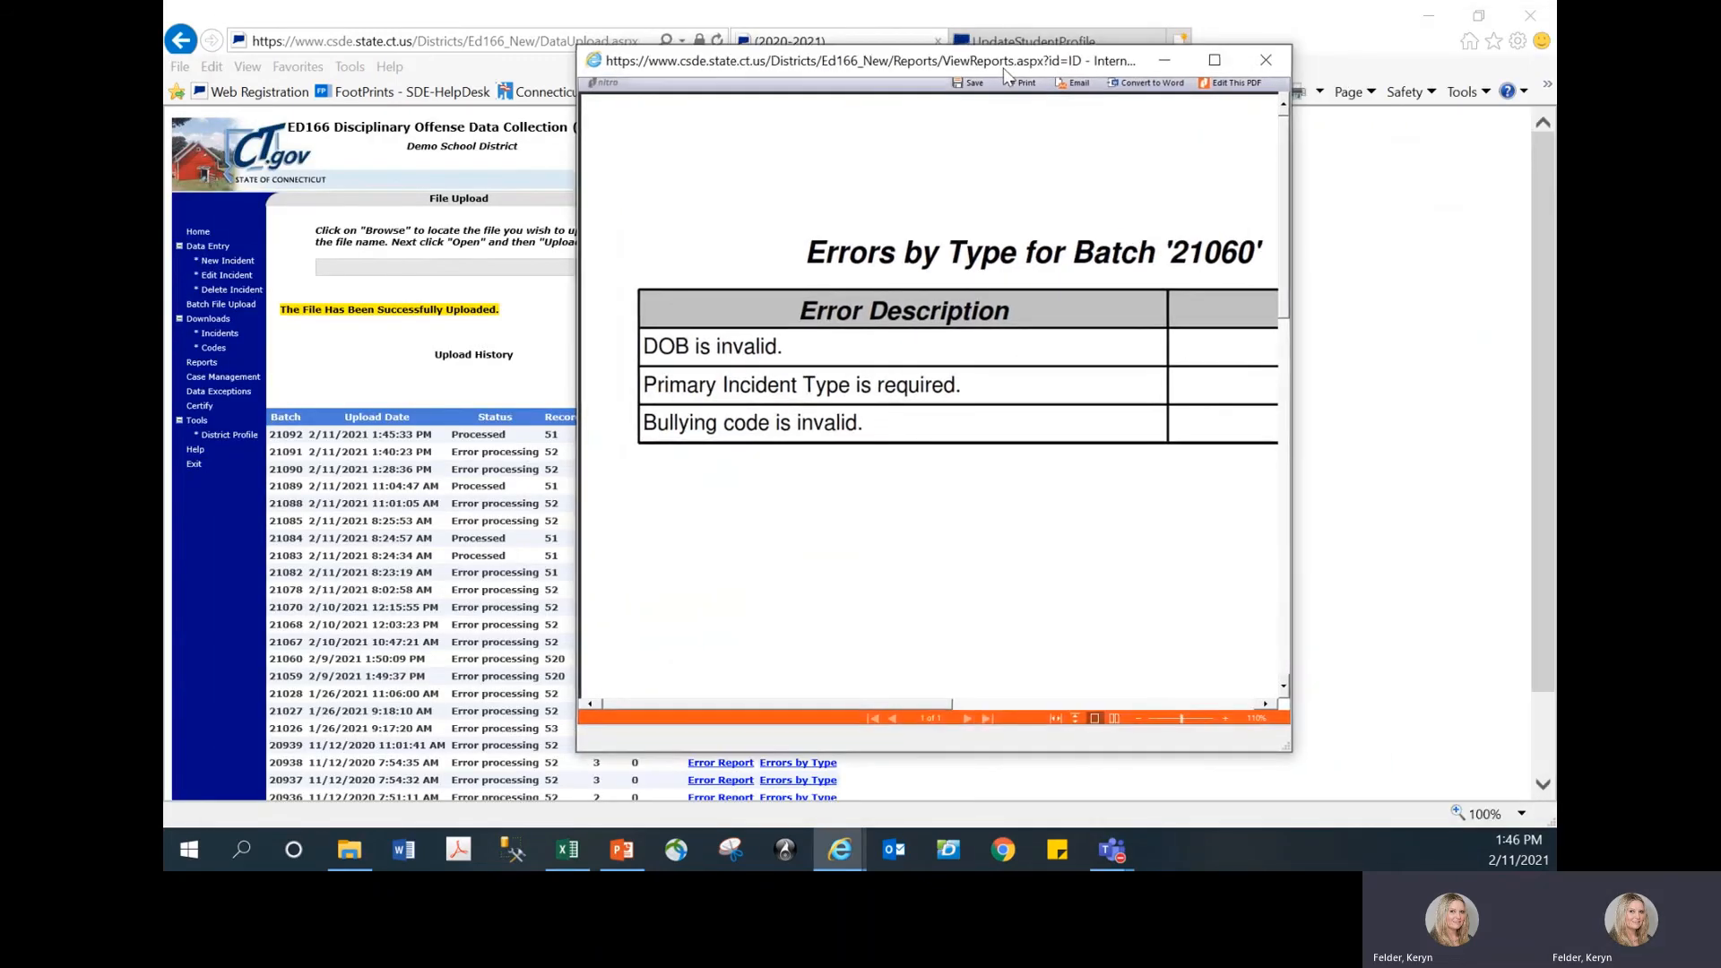
click(1033, 62)
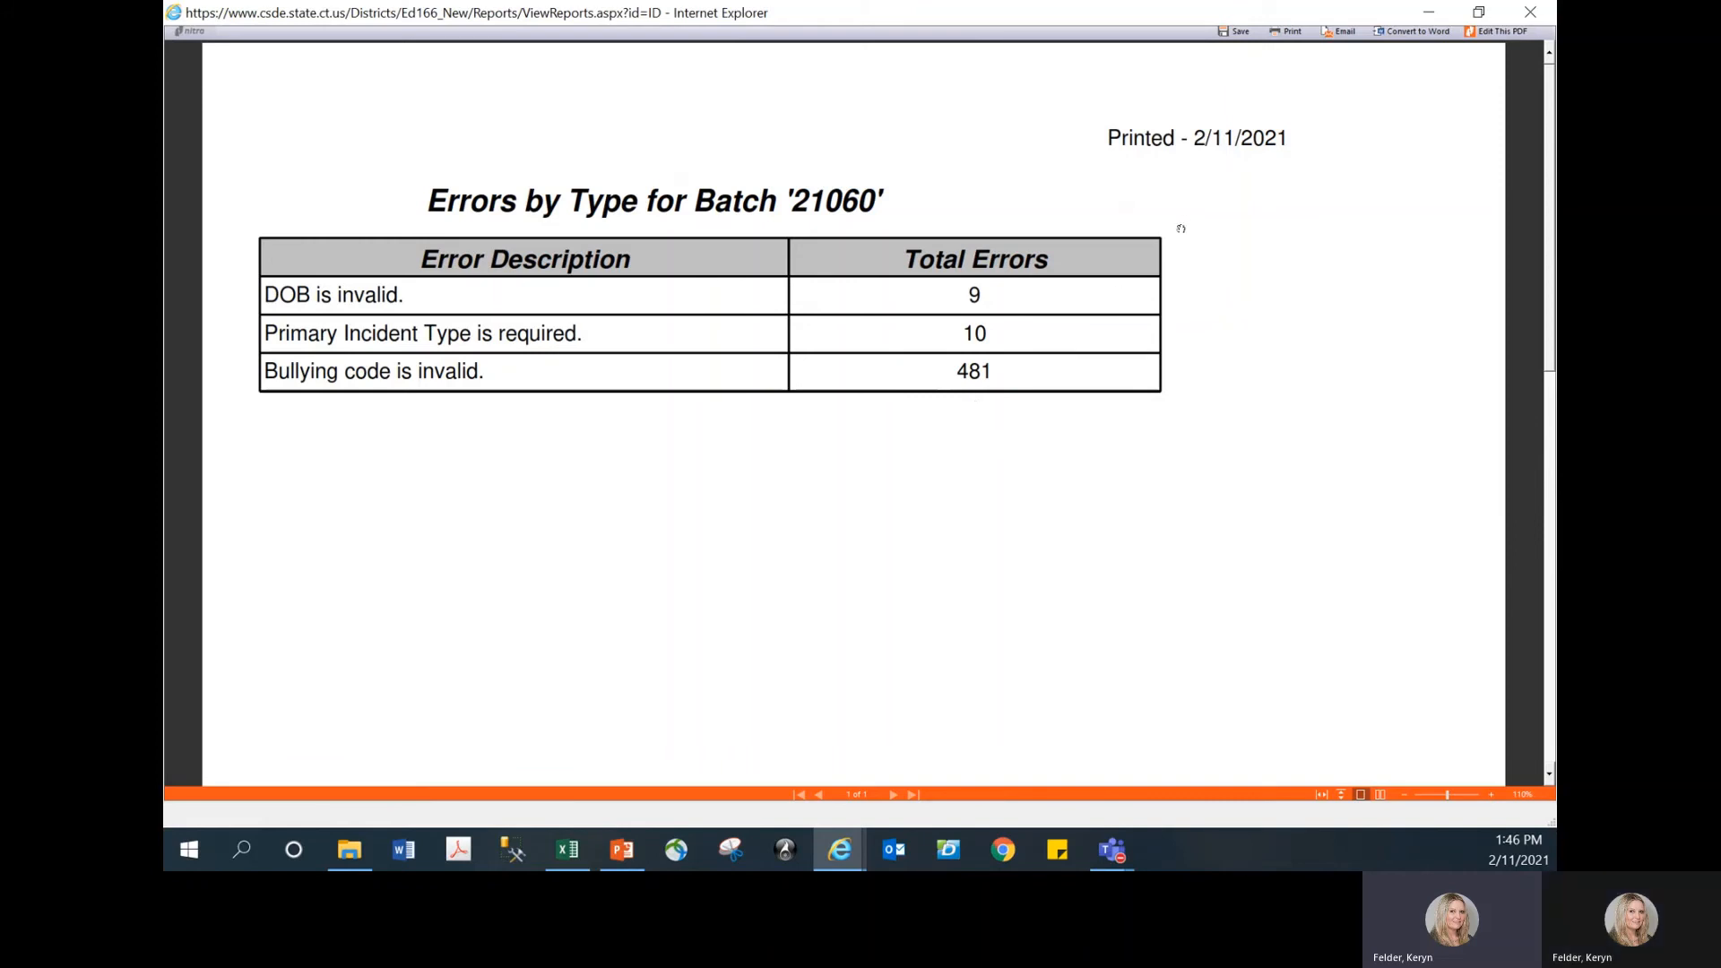
click(1529, 19)
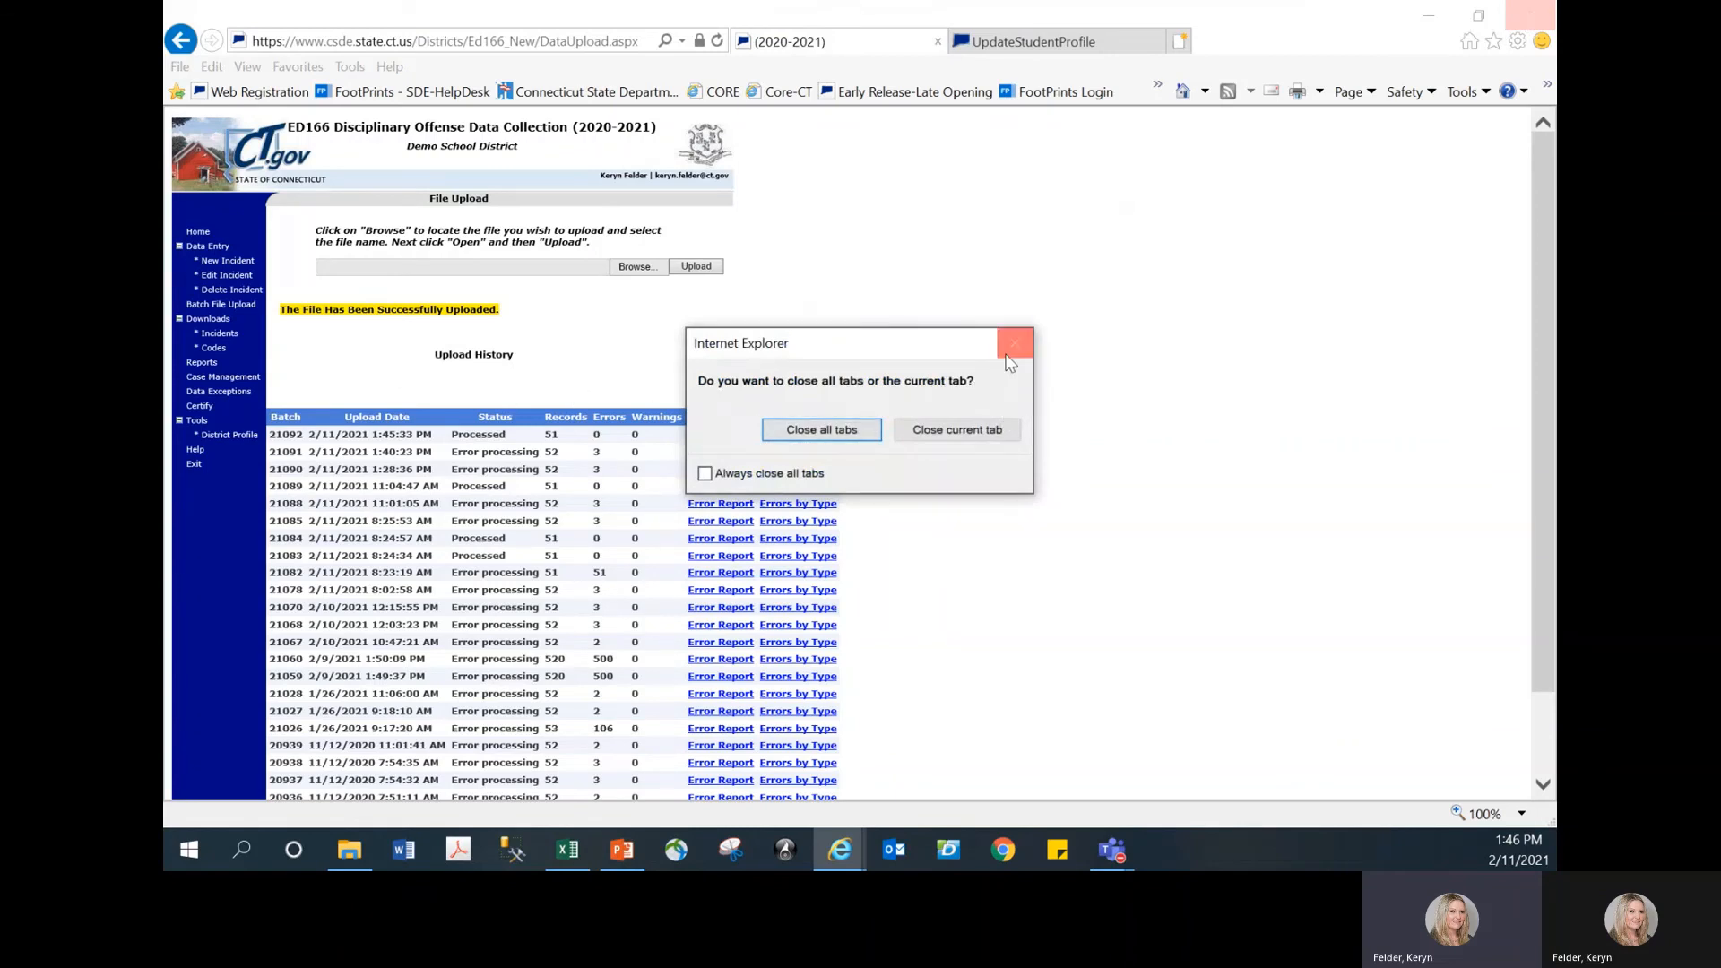
click(1015, 343)
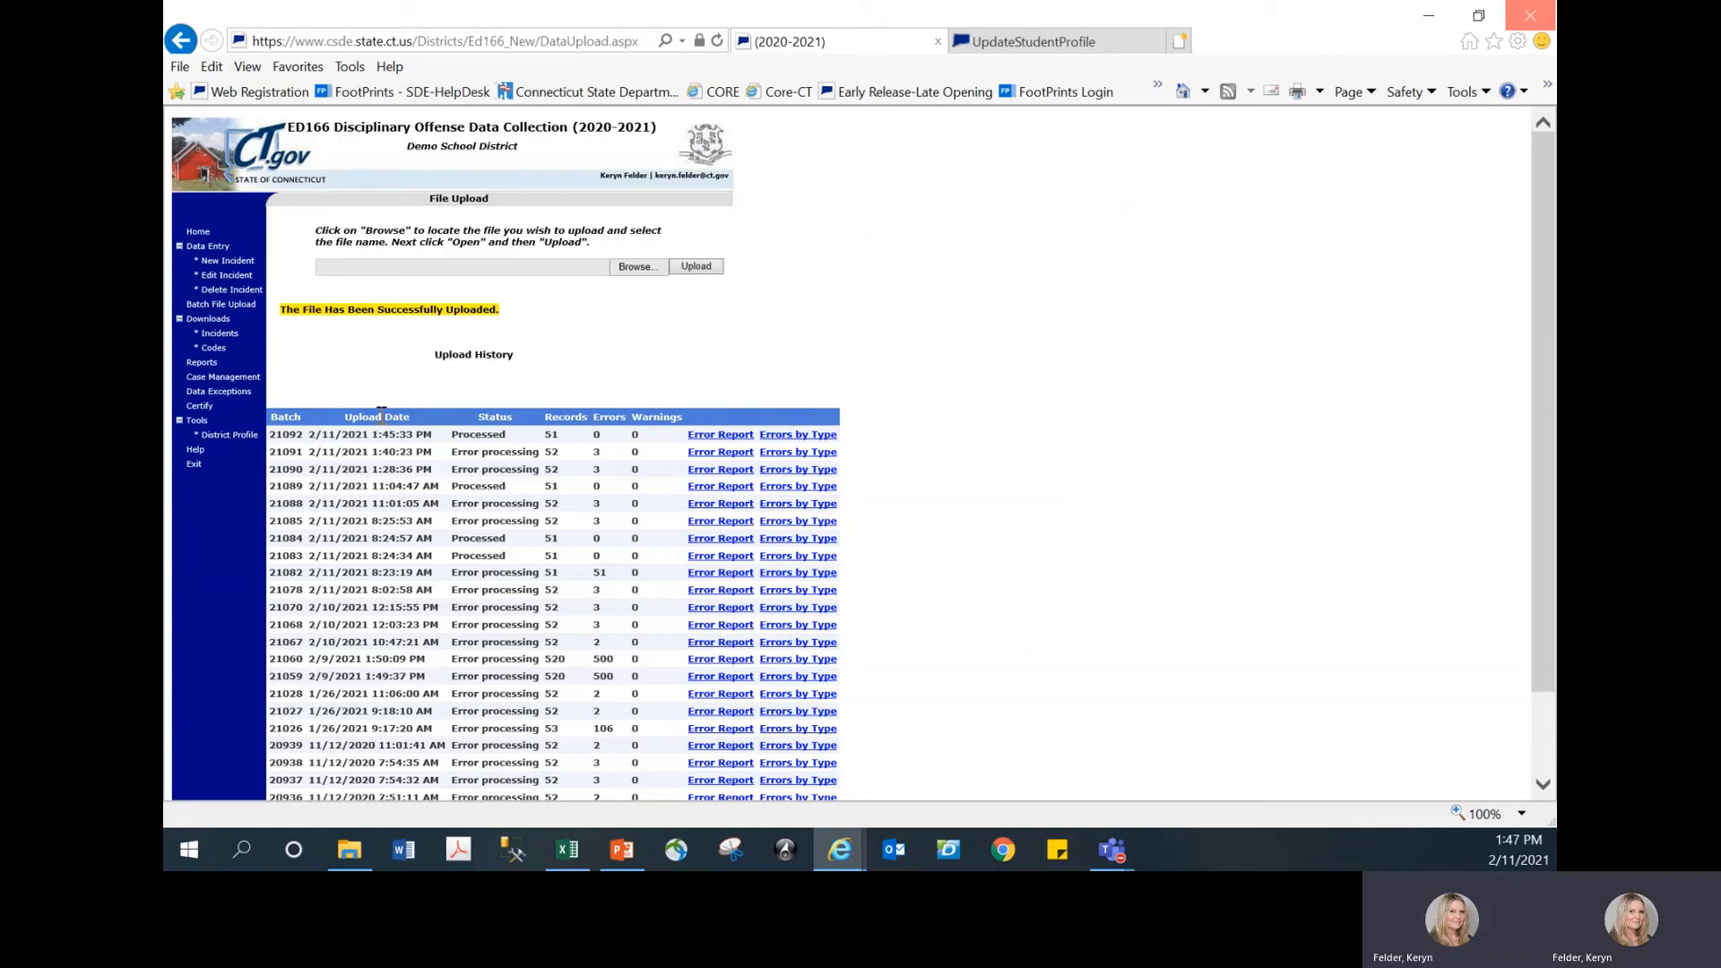
Look through the ED166 Incidents and Codes download pages, the report selection page, and the Data Exceptions page.
click(212, 338)
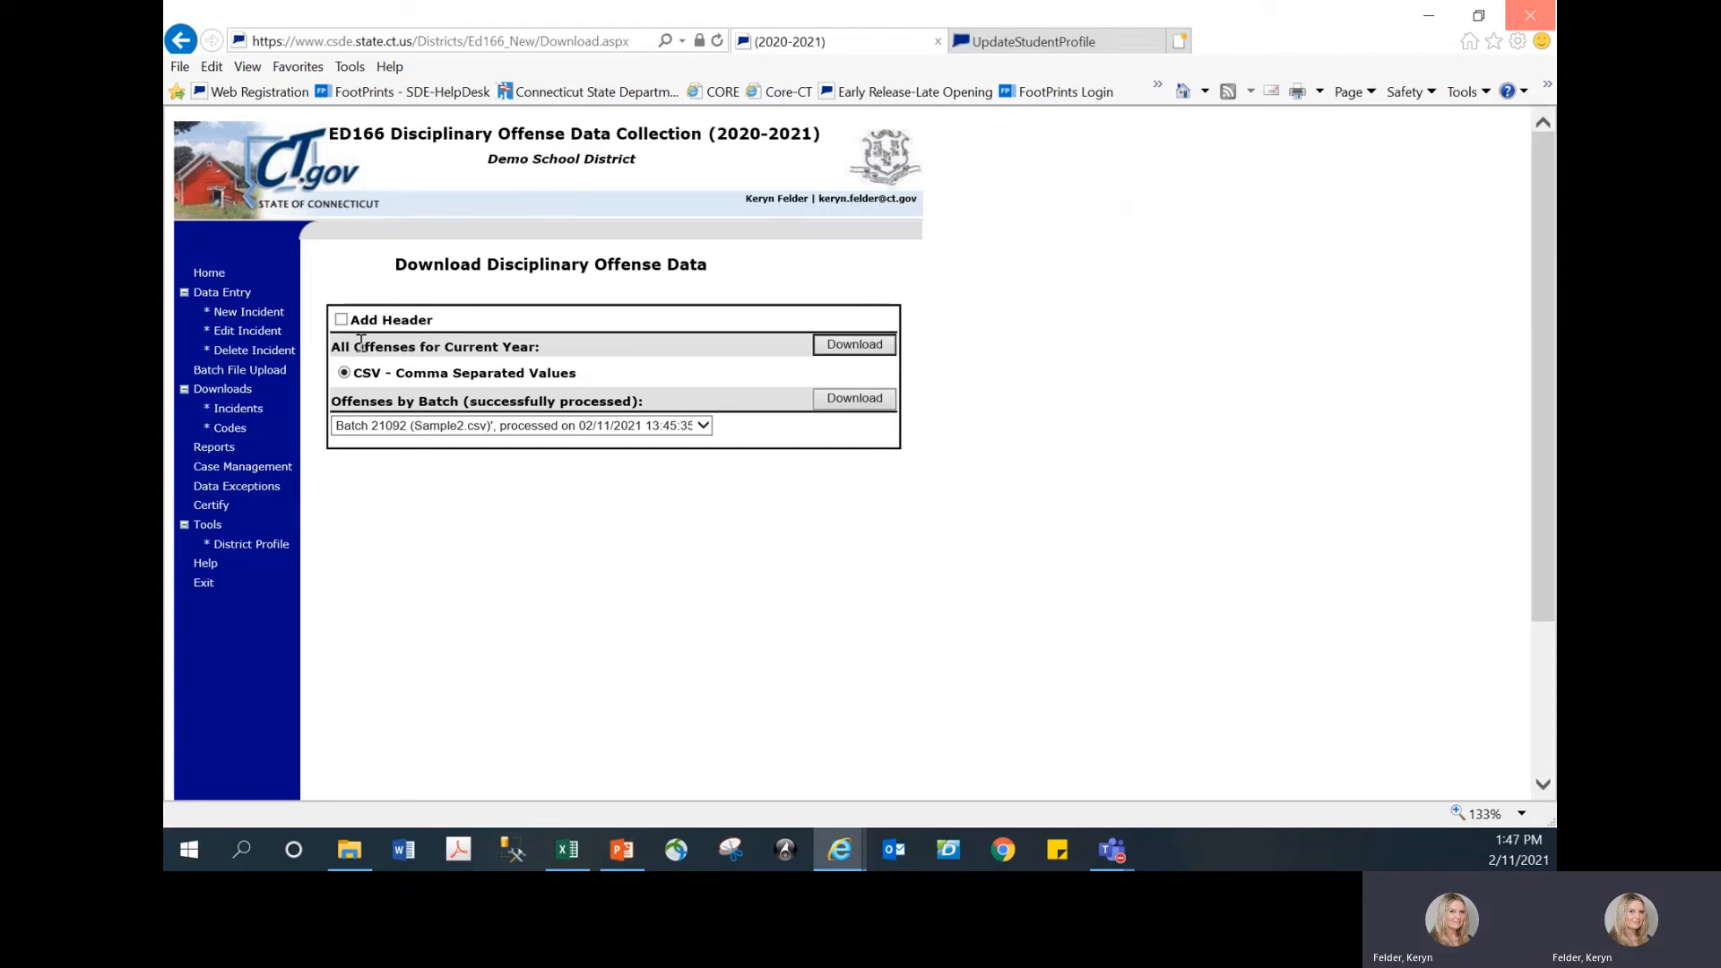
click(231, 429)
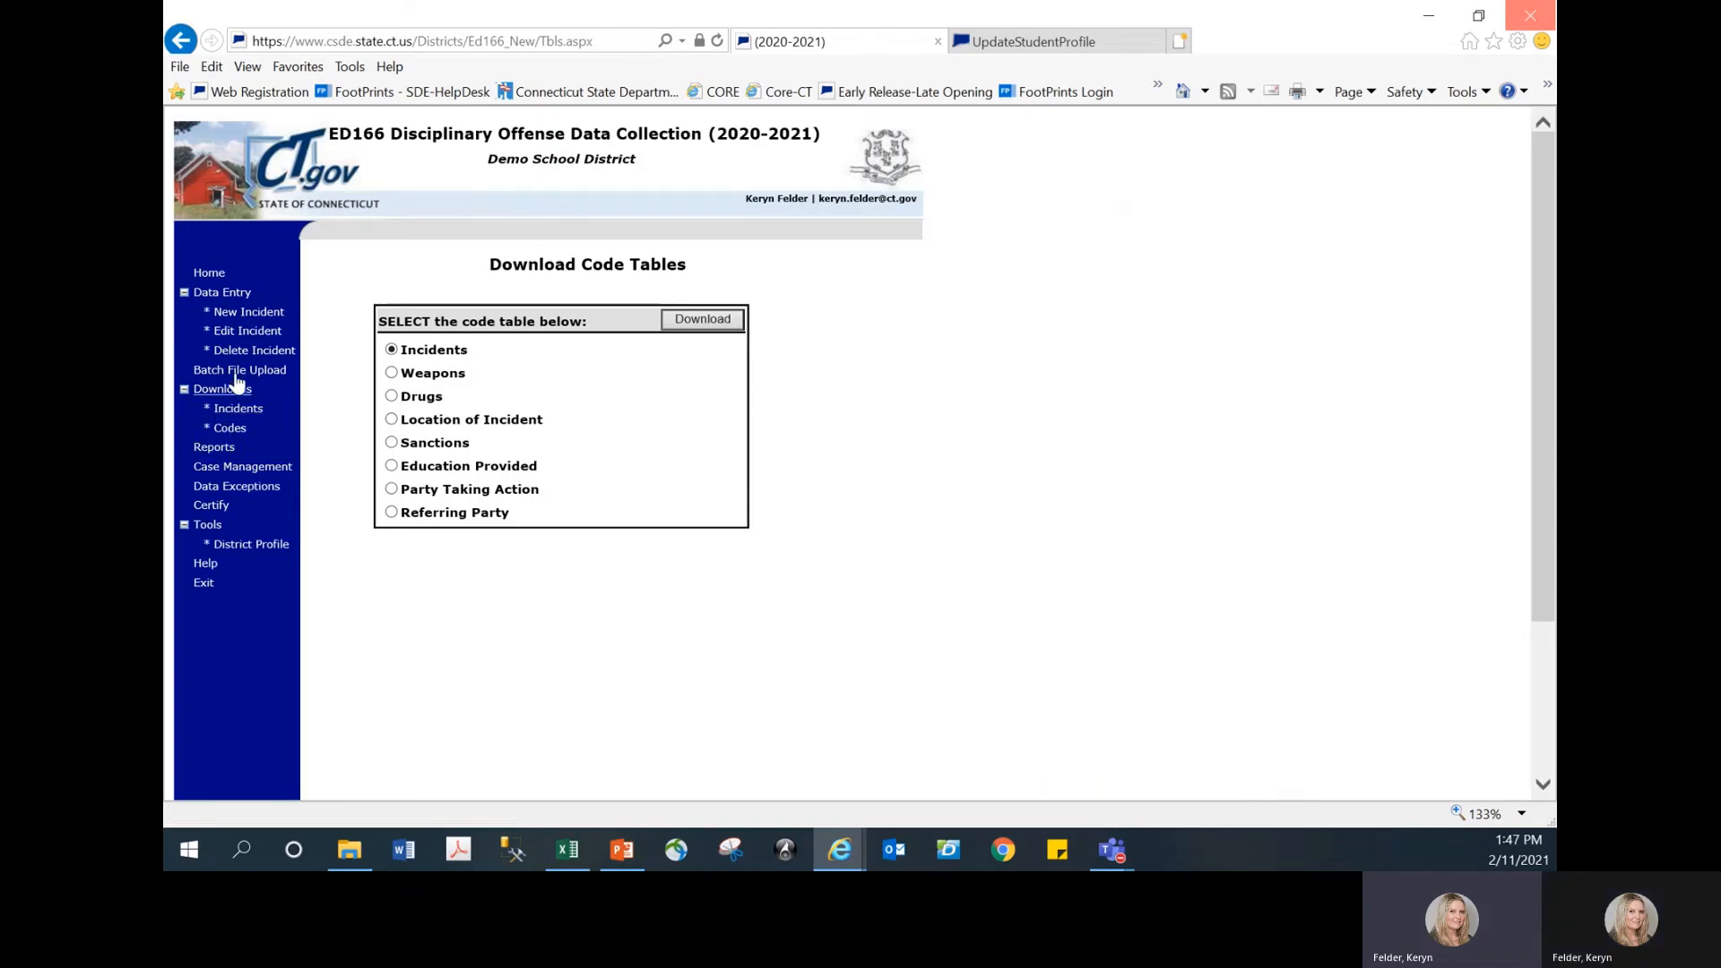
click(226, 451)
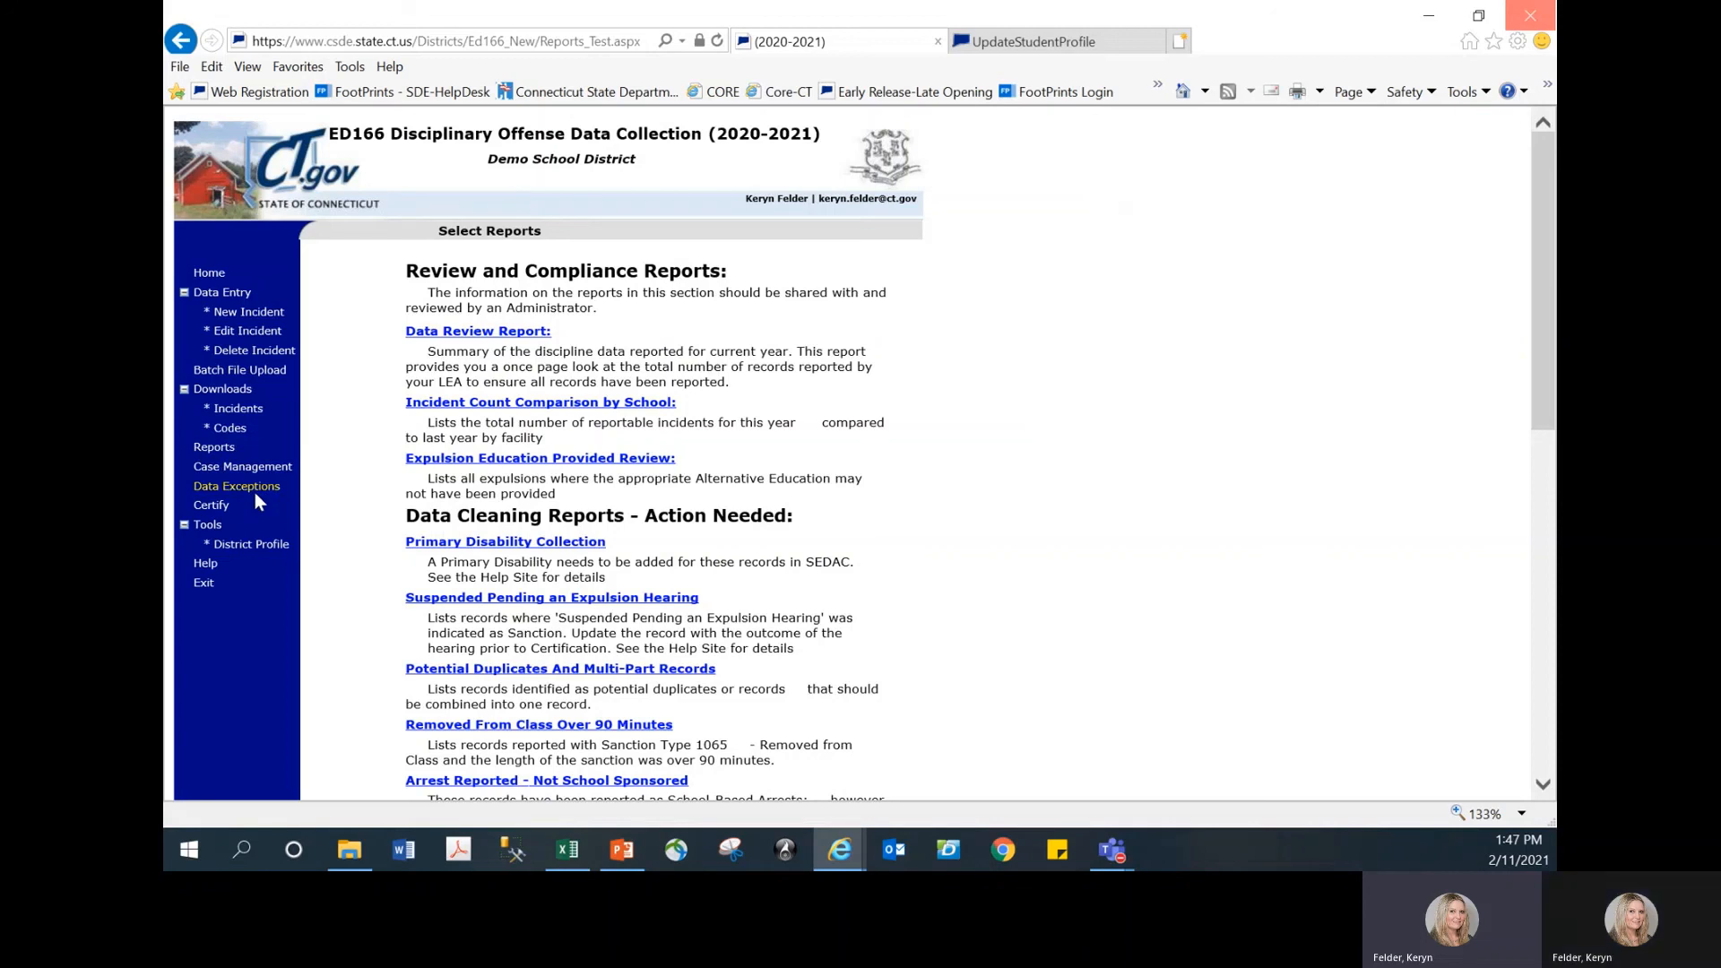
click(255, 489)
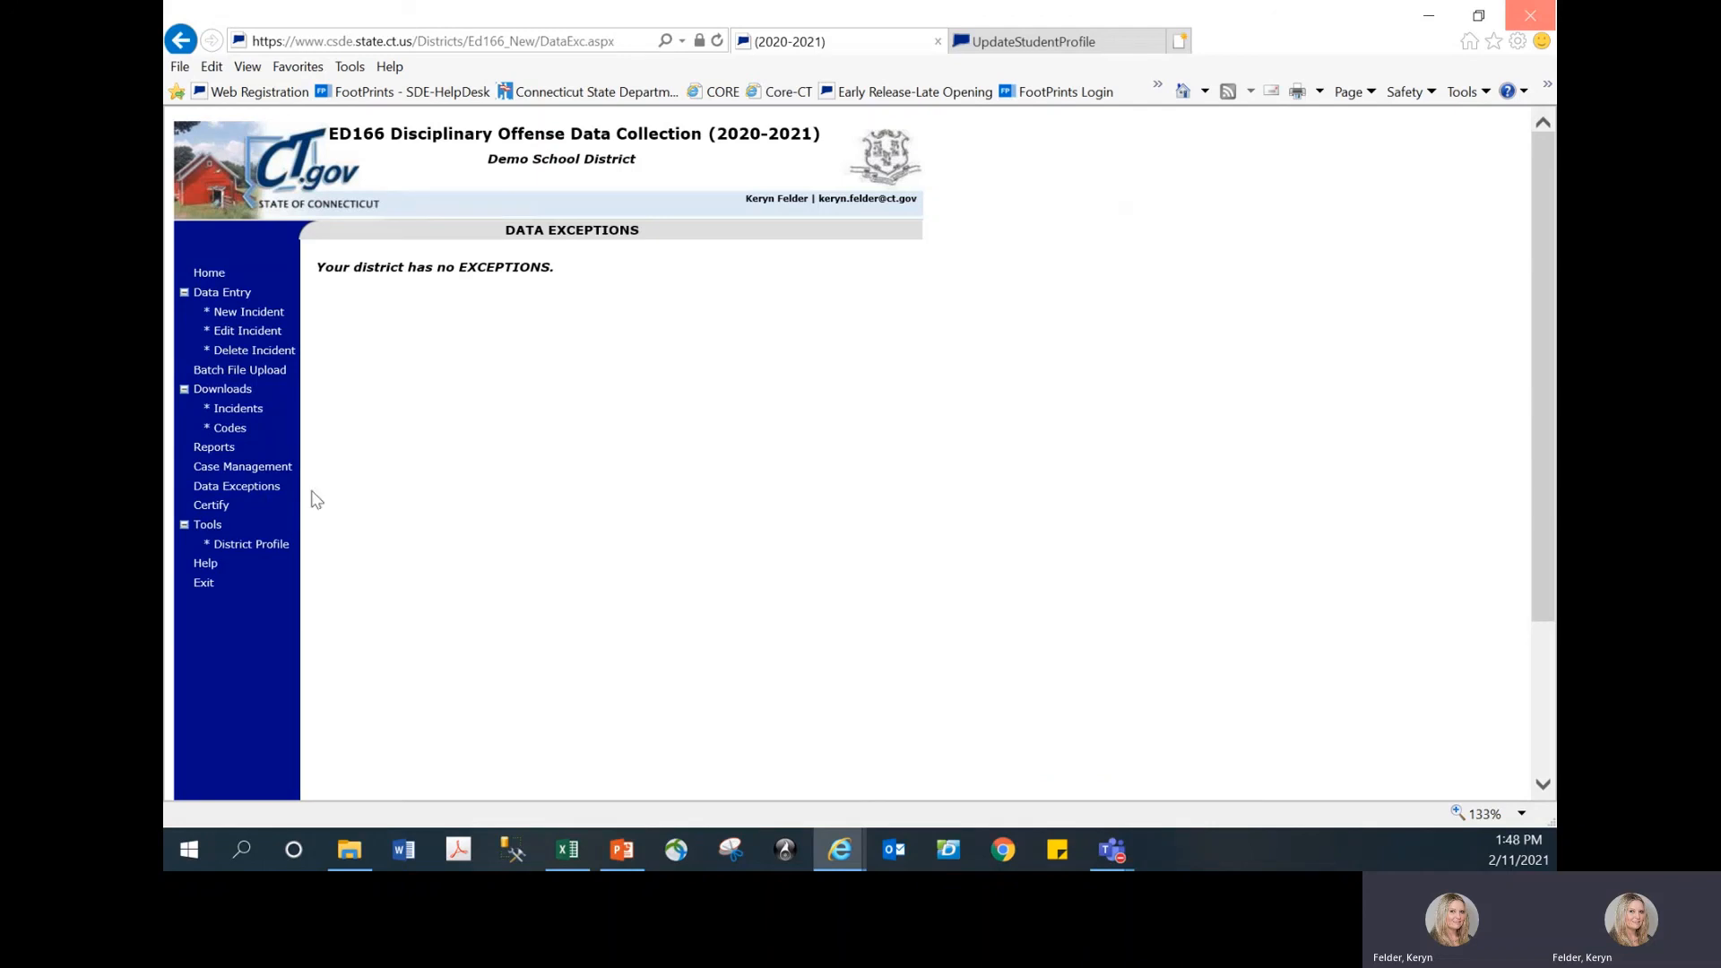
Examine the Superintendent's Certification page, including the school list, the Mid-Year, Phase I and Phase II sections, and the cleaning reports.
click(211, 506)
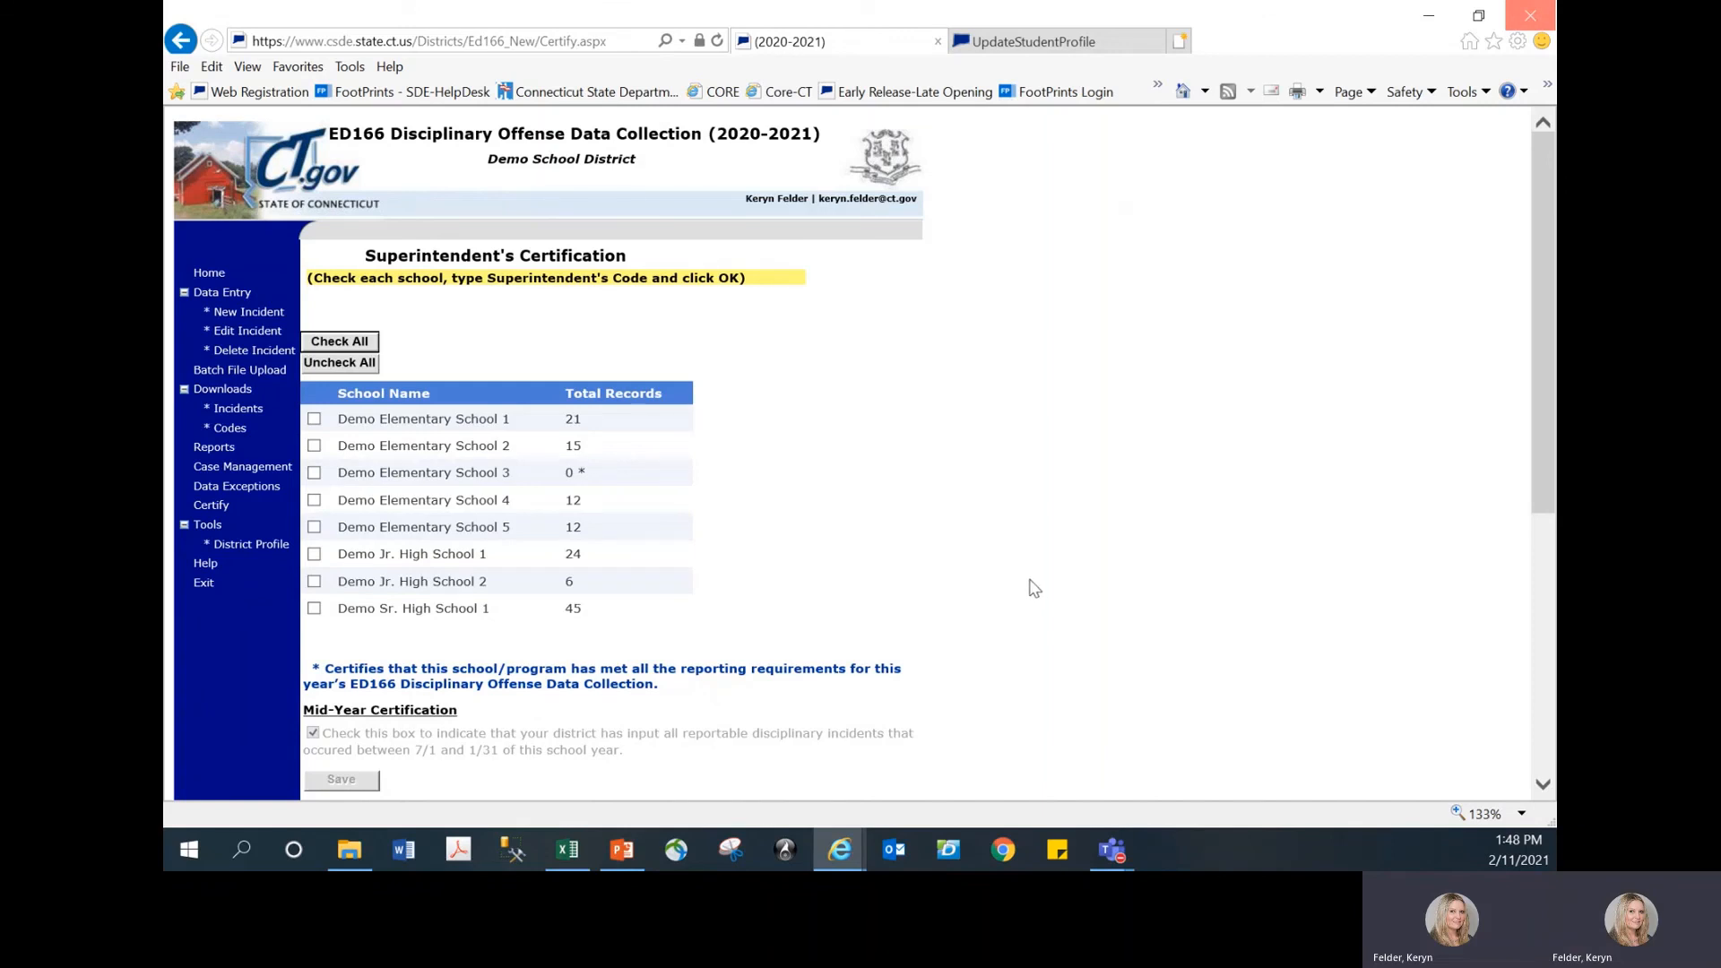
scroll(1039, 588, down, 3)
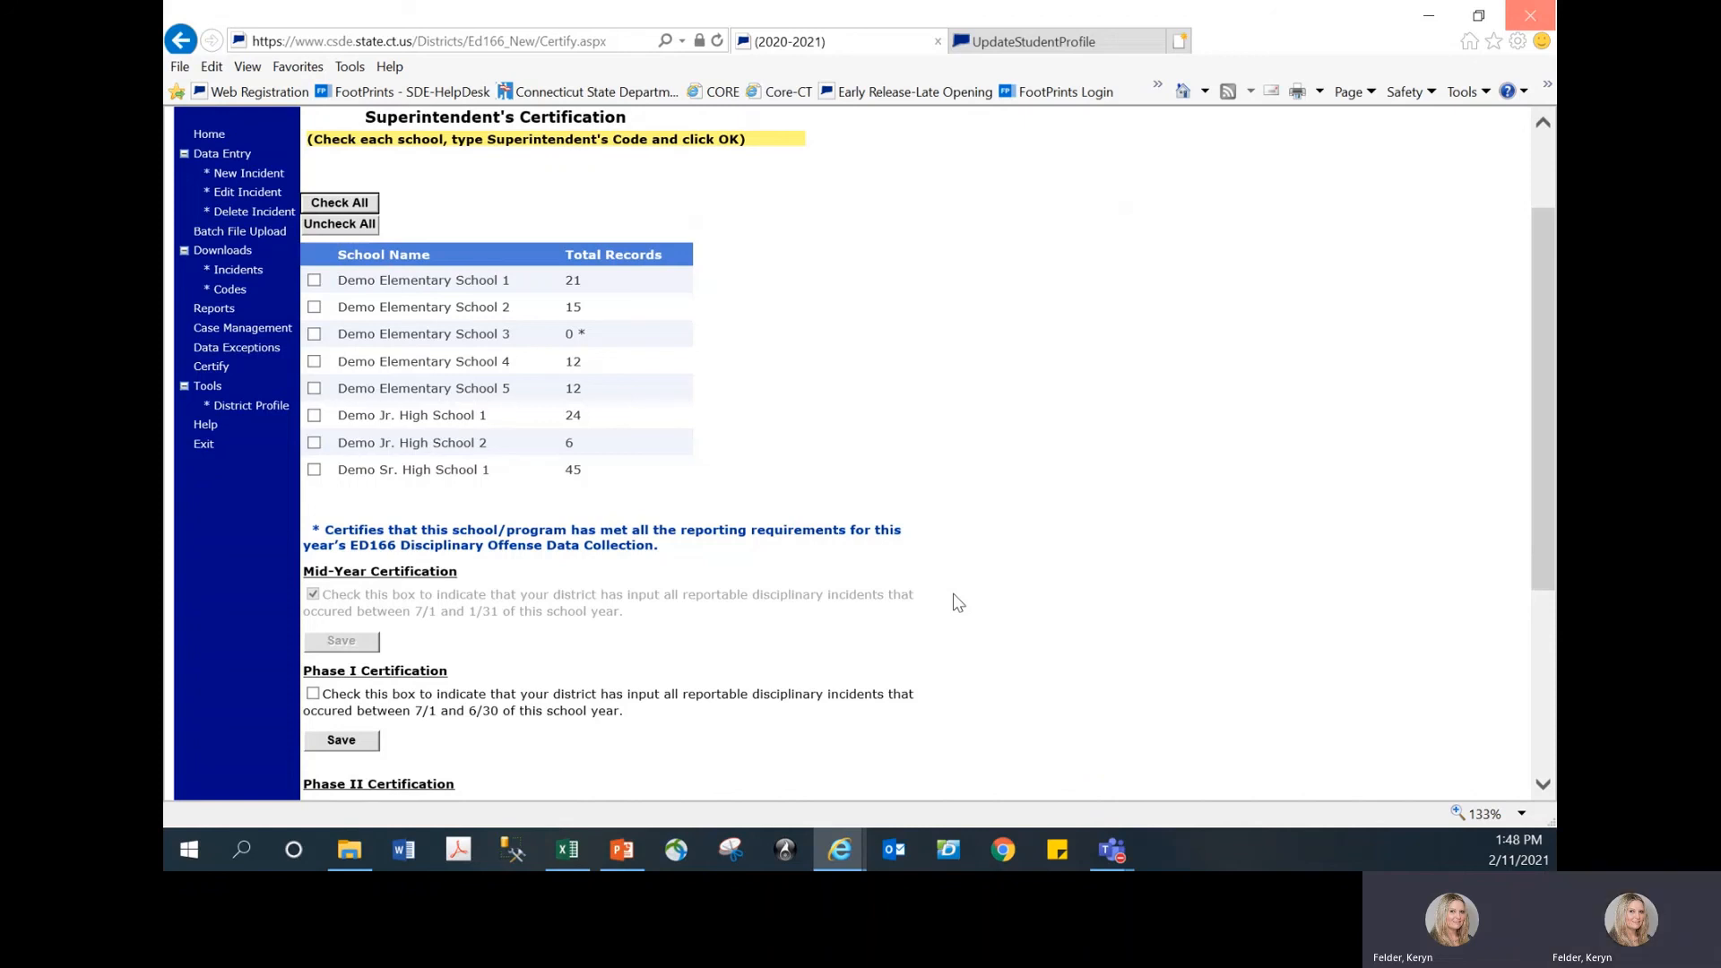
scroll(1017, 580, down, 4)
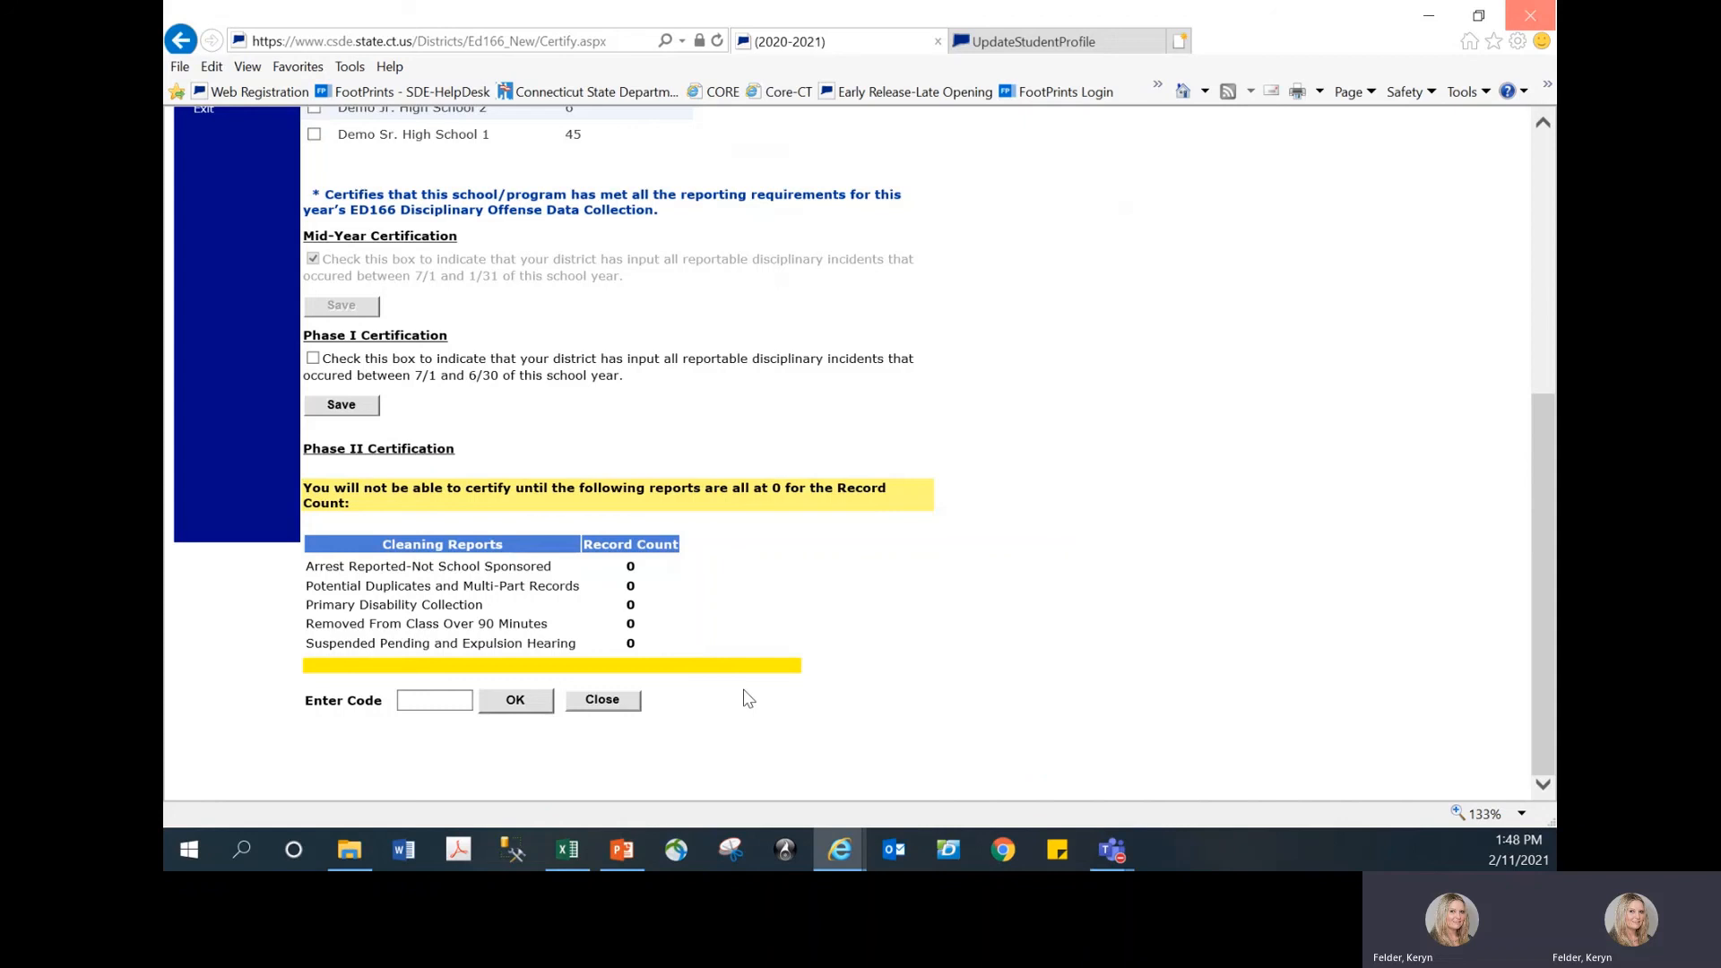
scroll(551, 546, up, 3)
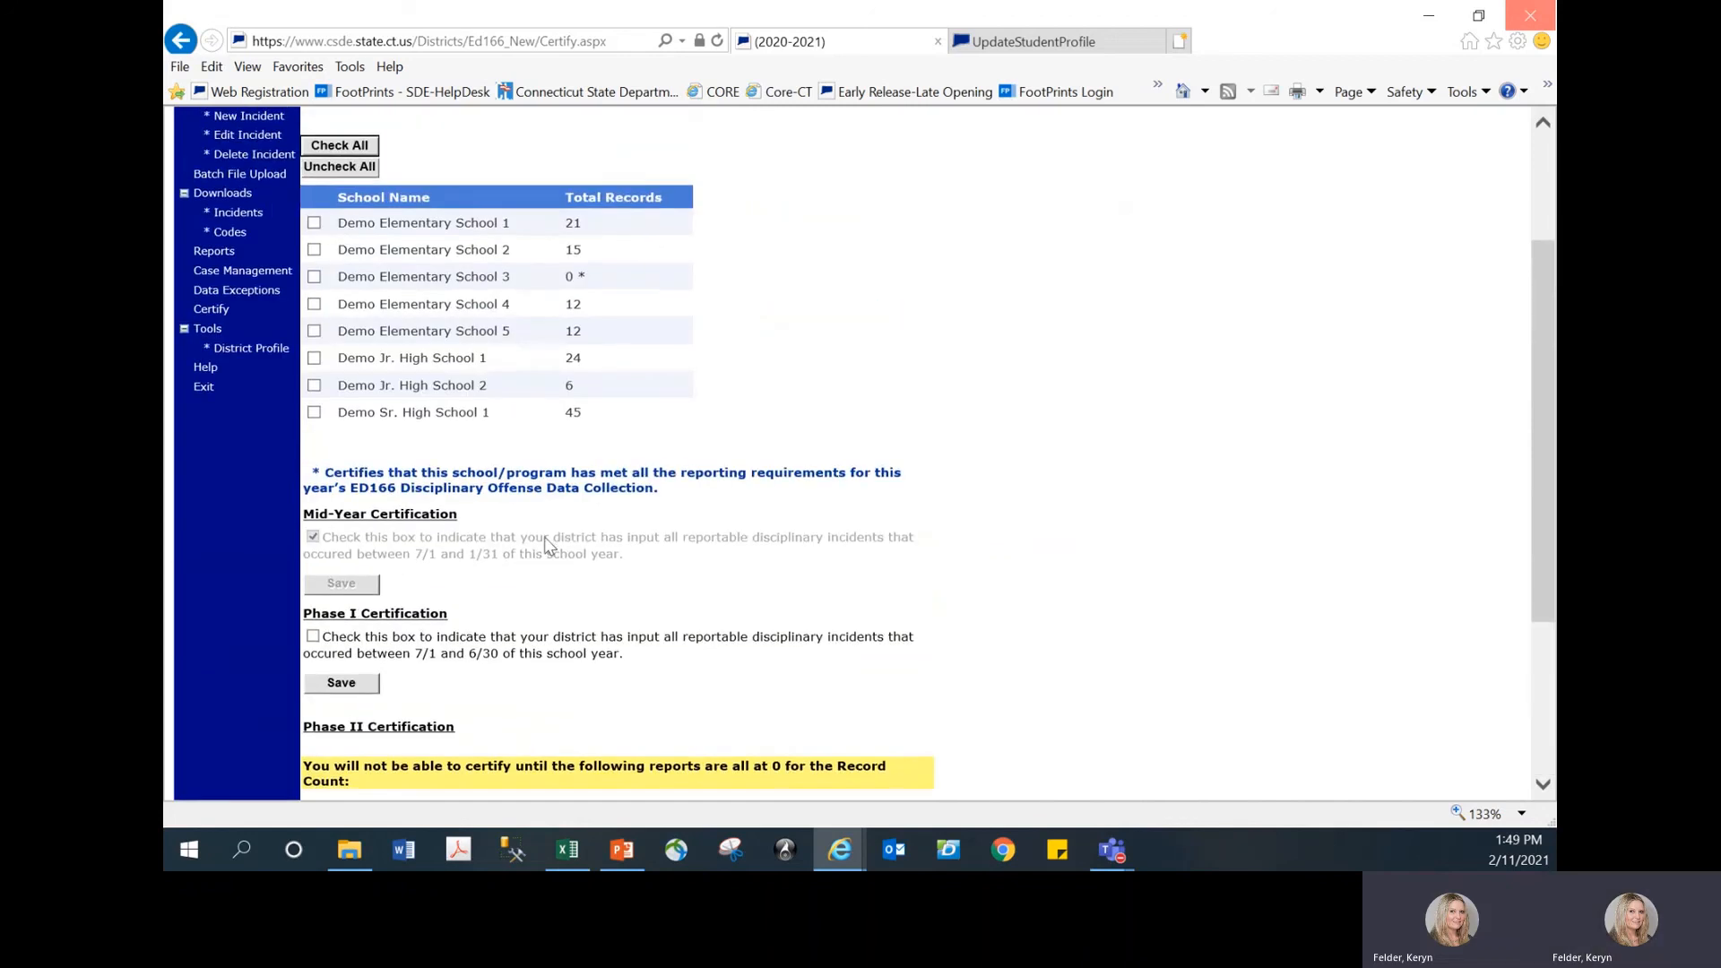